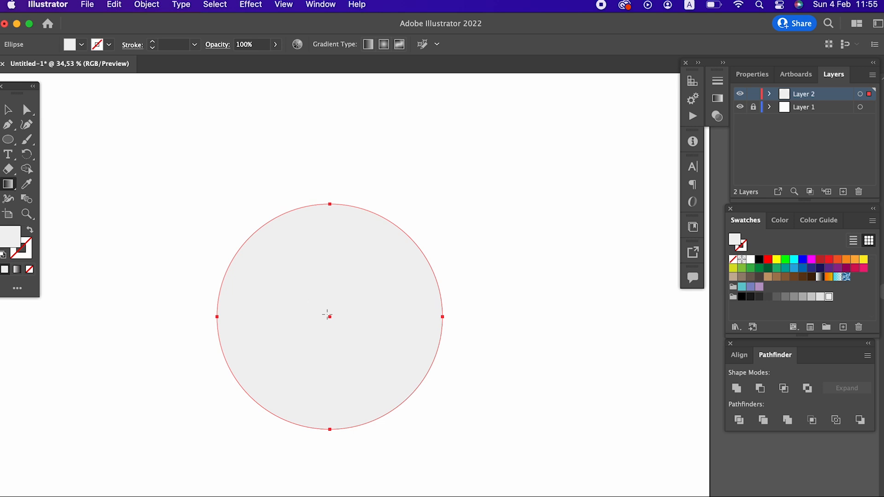
# - Apply a radial gradient to the circle and add a color stop about halfway along it, opening its swatches
pyautogui.click(383, 44)
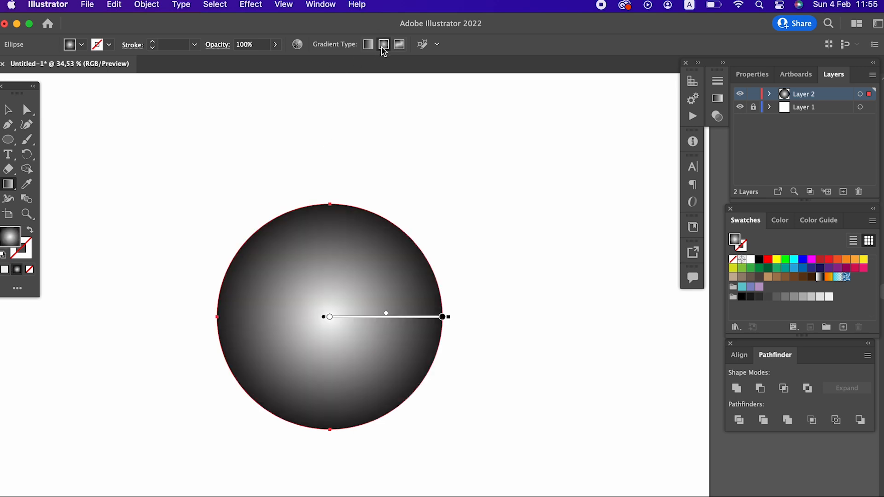
pyautogui.click(384, 323)
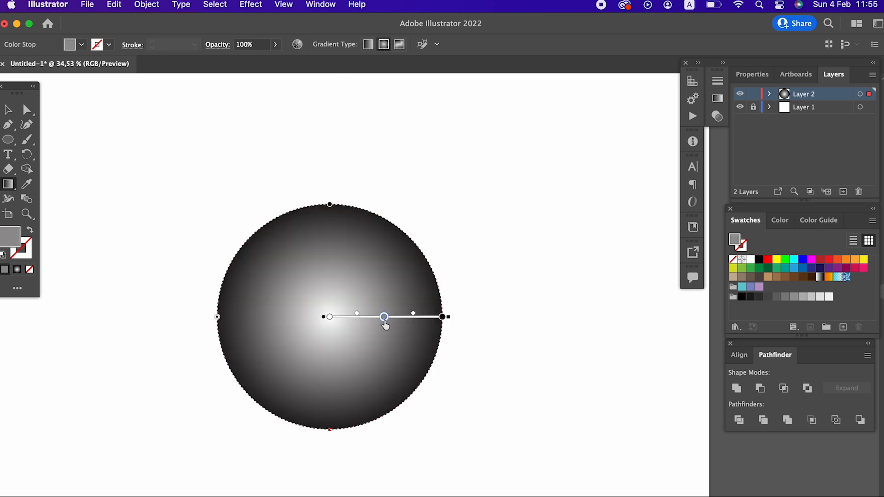
pyautogui.doubleClick(384, 319)
pyautogui.click(224, 382)
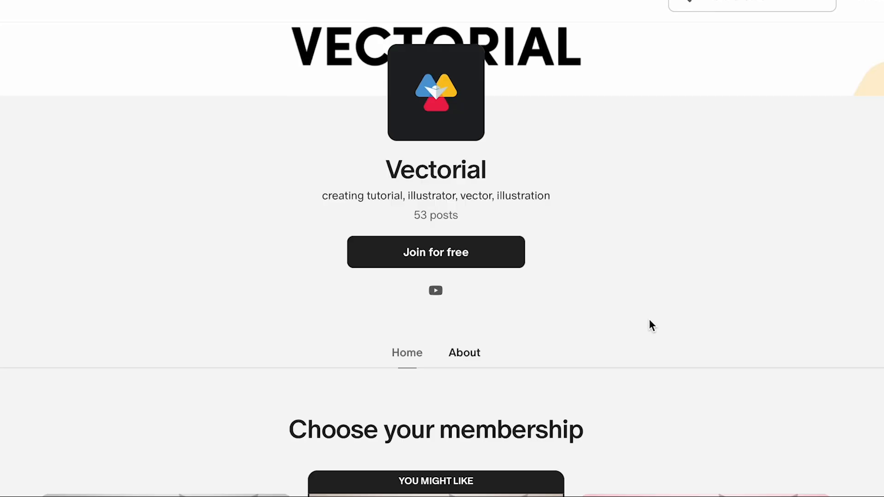
pyautogui.scroll(-5, 650, 325)
pyautogui.scroll(-4, 648, 319)
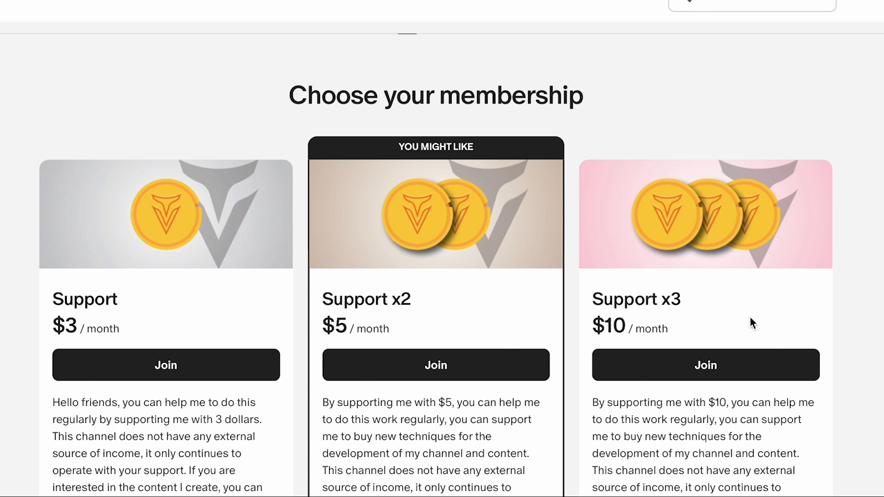
pyautogui.scroll(-15, 728, 456)
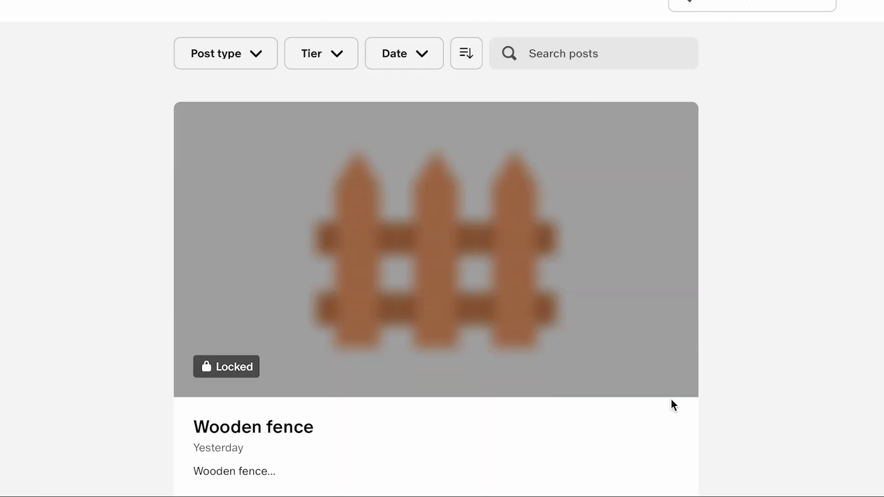
pyautogui.scroll(-20, 518, 332)
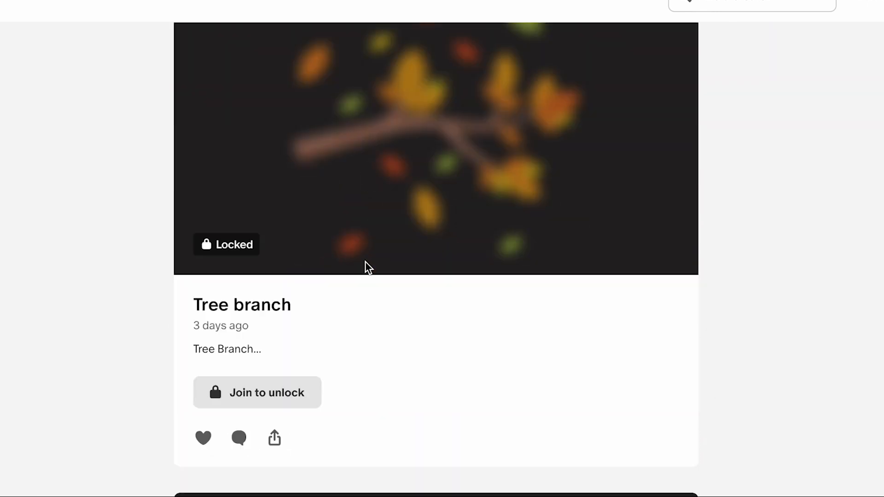
pyautogui.scroll(-15, 534, 303)
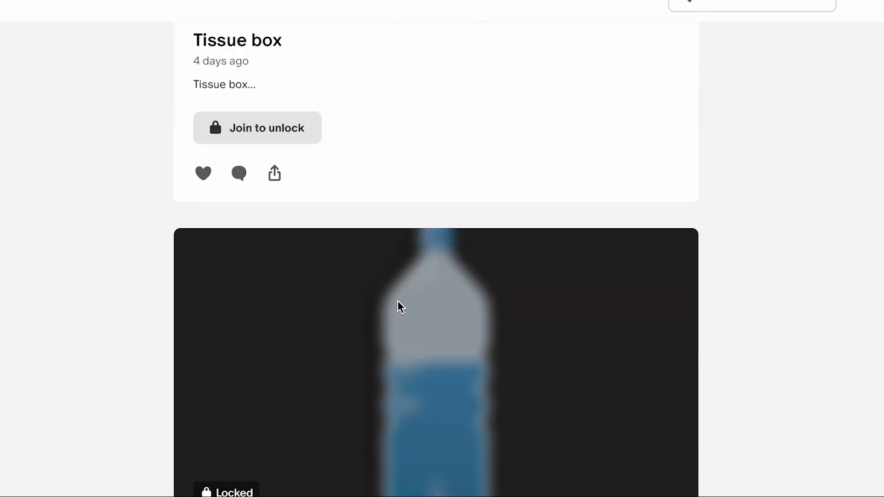
pyautogui.scroll(-2, 699, 344)
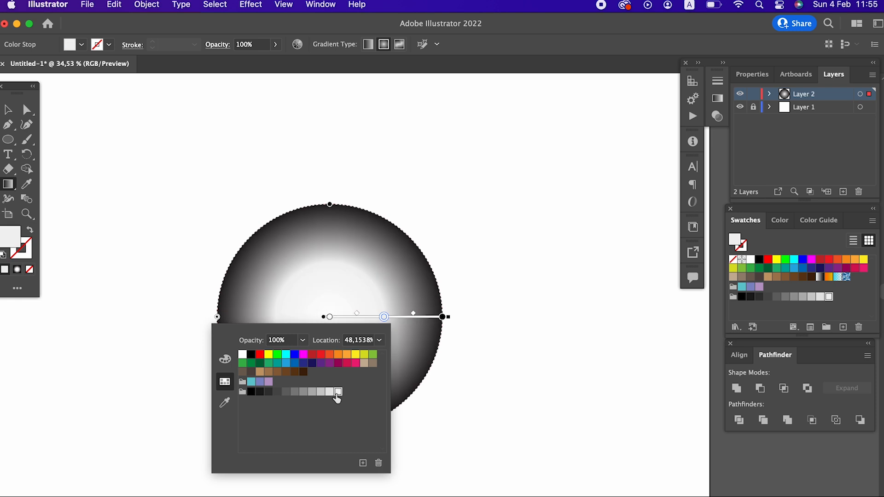
# - Recolor the circle gradient's middle and outer stops with light grey swatches and adjust the middle stop's position
pyautogui.click(329, 392)
pyautogui.moveTo(384, 317); pyautogui.dragTo(410, 317)
pyautogui.click(442, 317)
pyautogui.doubleClick(442, 317)
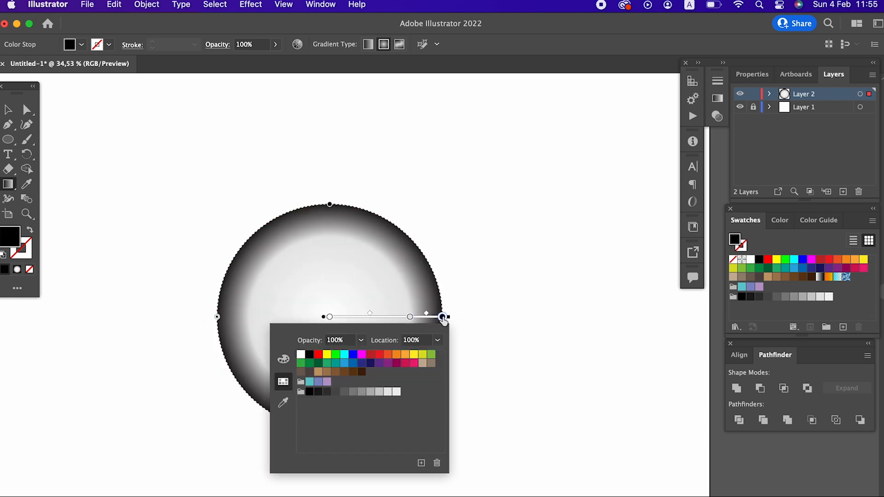
pyautogui.click(397, 392)
pyautogui.click(423, 313)
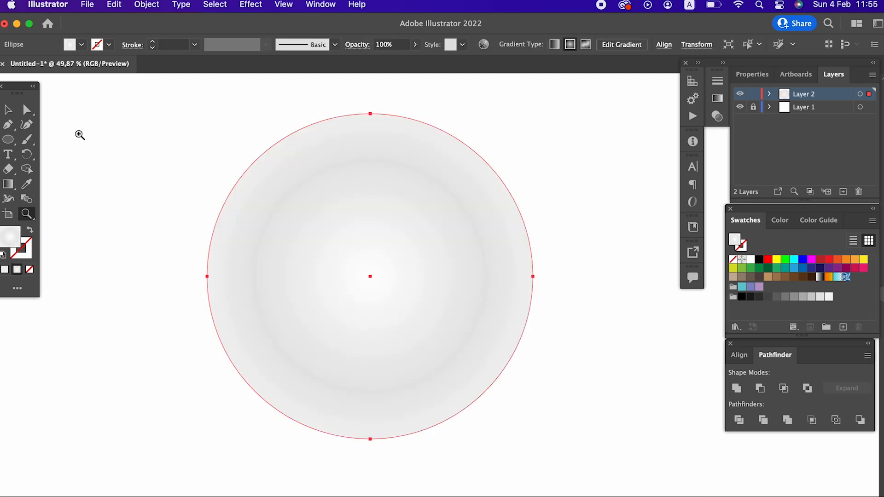
pyautogui.click(16, 186)
pyautogui.moveTo(485, 277); pyautogui.dragTo(442, 283)
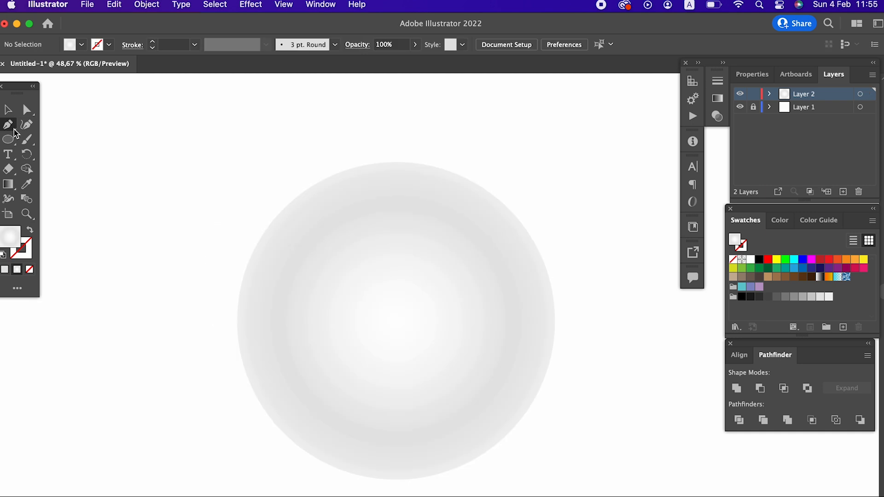
# - Draw a tall rectangle from above the circle down to near its center and fill it with pink F72662
pyautogui.moveTo(8, 139); pyautogui.dragTo(39, 139)
pyautogui.moveTo(396, 120)
pyautogui.mouseDown()
pyautogui.moveTo(346, 292)
pyautogui.moveTo(327, 321)
pyautogui.moveTo(323, 310)
pyautogui.moveTo(319, 334)
pyautogui.mouseUp()
pyautogui.click(837, 259)
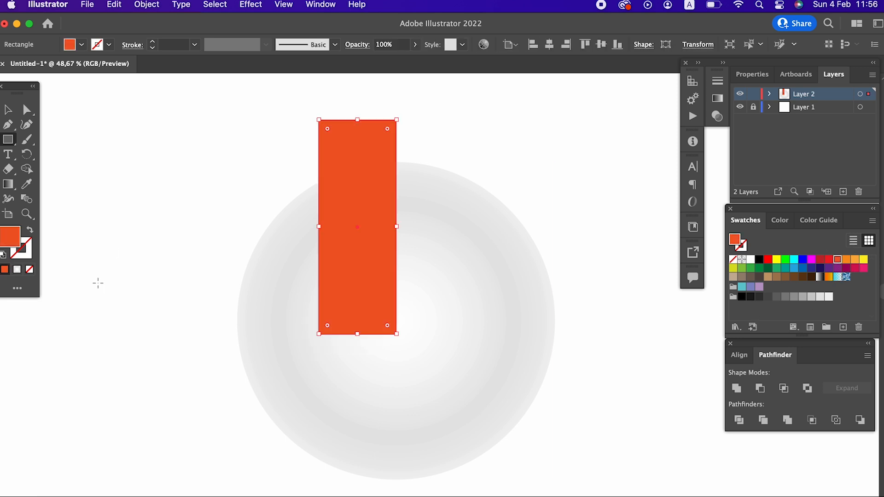
pyautogui.doubleClick(5, 243)
pyautogui.moveTo(203, 124); pyautogui.dragTo(204, 63)
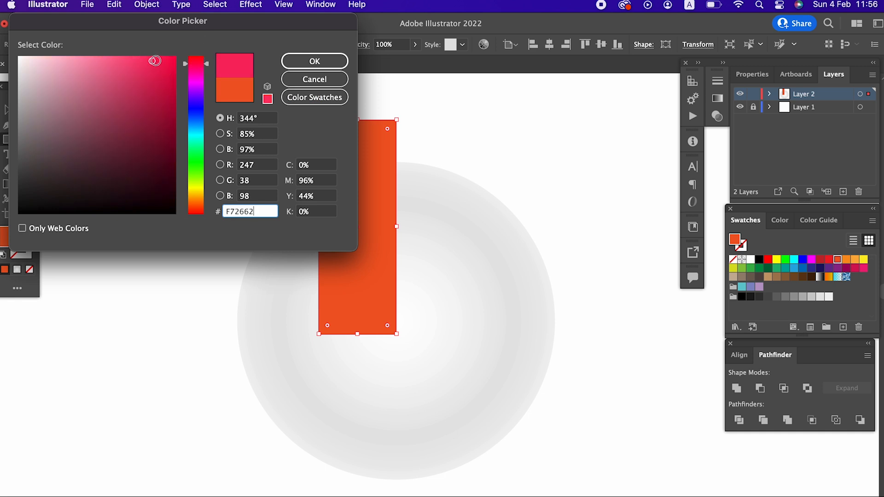
pyautogui.click(318, 60)
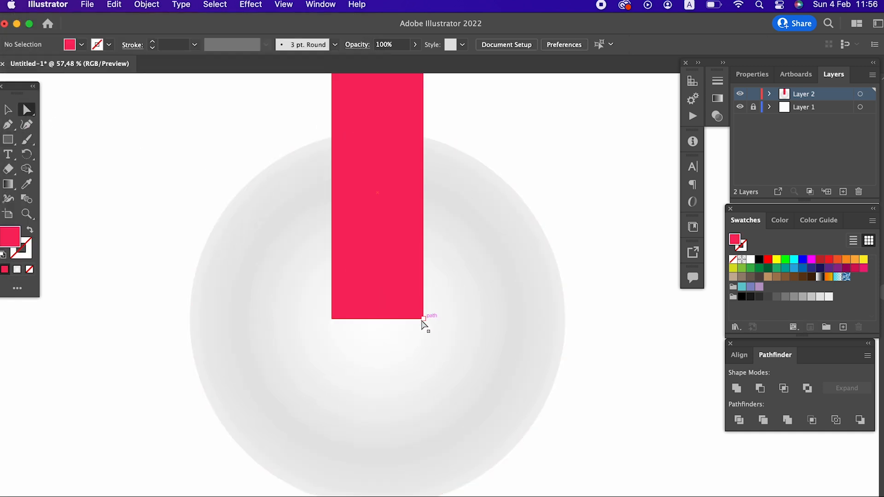
# - Taper the pink rectangle's lower end to a point and apply a Twist effect with a 75° angle
pyautogui.moveTo(423, 319); pyautogui.dragTo(366, 319)
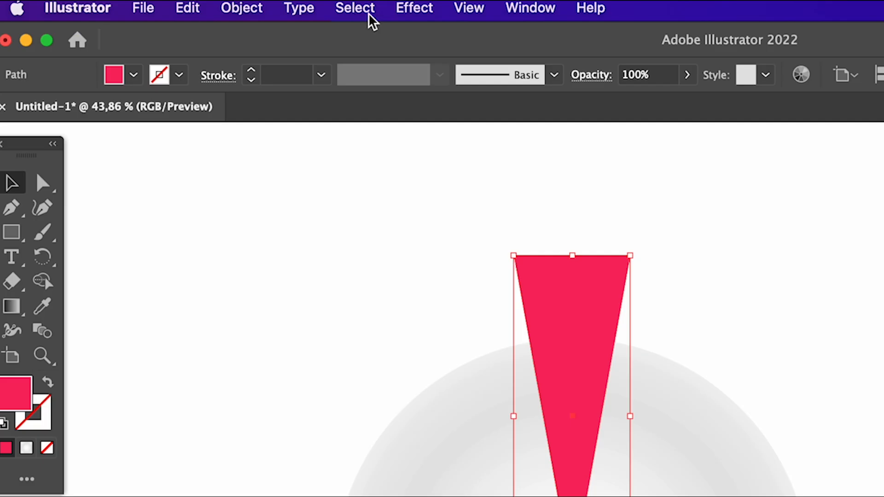
pyautogui.click(250, 5)
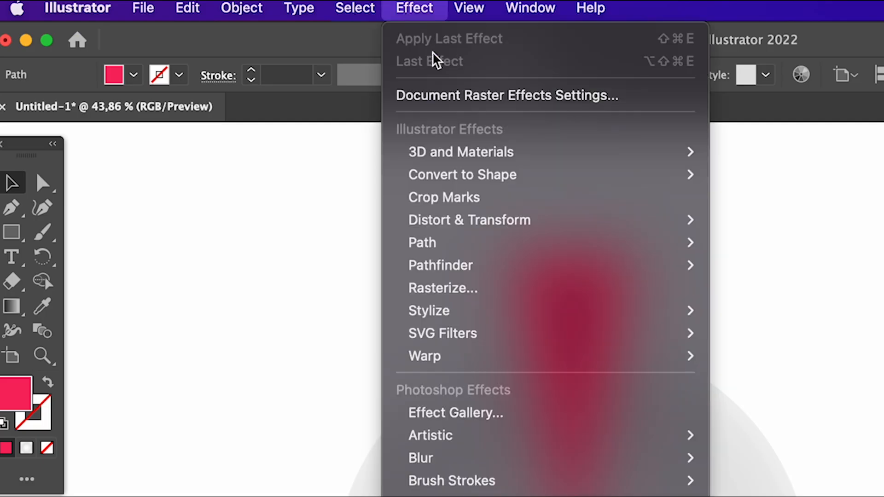
pyautogui.moveTo(577, 226)
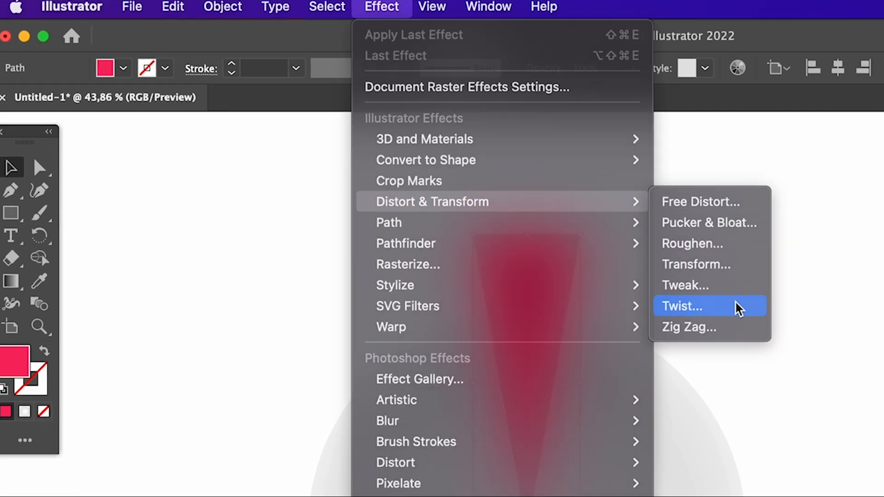
pyautogui.click(801, 332)
pyautogui.write('7')
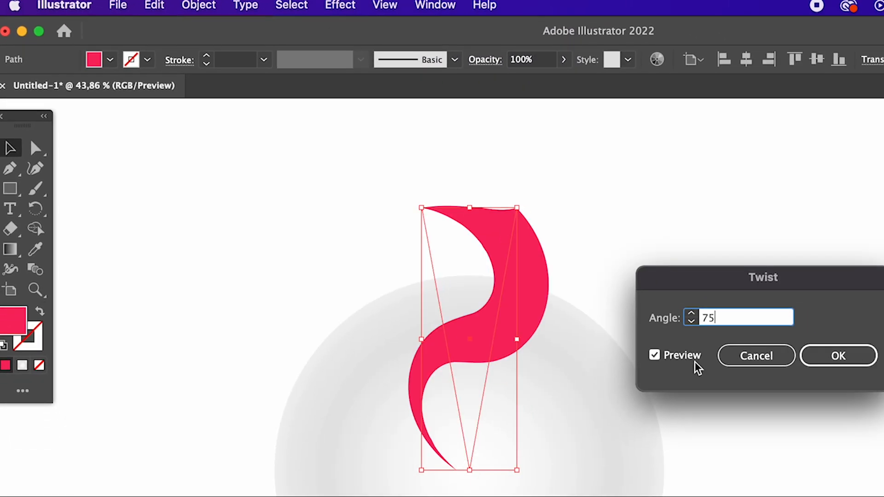
pyautogui.write('5')
pyautogui.click(693, 357)
pyautogui.click(691, 354)
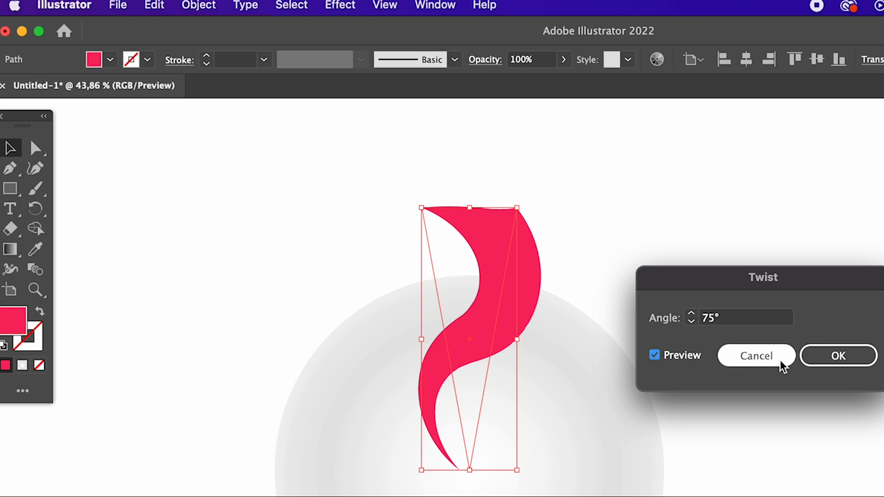
pyautogui.click(853, 366)
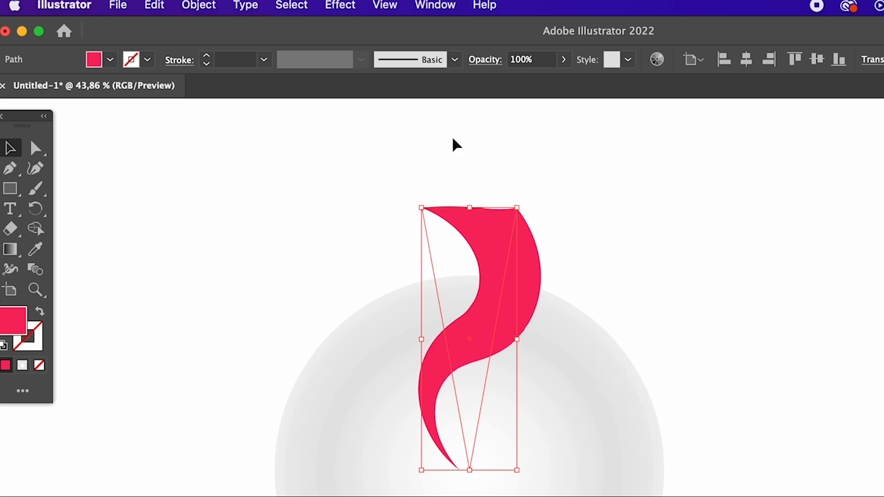
# - Expand the twisted shape's appearance and save its pink fill as a new swatch
pyautogui.click(200, 7)
pyautogui.click(230, 233)
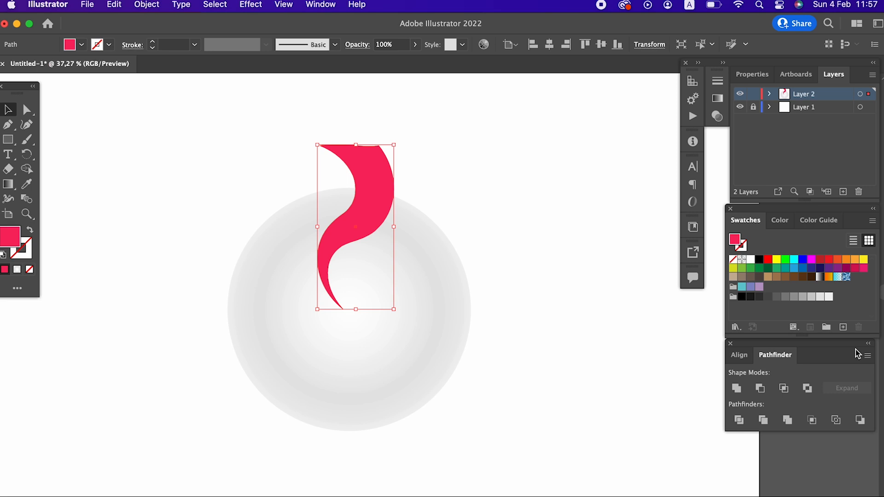
pyautogui.click(847, 328)
pyautogui.click(482, 370)
# - Change the twisted shape's fill to a darker crimson and save that color as another swatch
pyautogui.doubleClick(16, 243)
pyautogui.moveTo(145, 104)
pyautogui.mouseDown()
pyautogui.moveTo(156, 87)
pyautogui.moveTo(155, 95)
pyautogui.mouseUp()
pyautogui.click(331, 58)
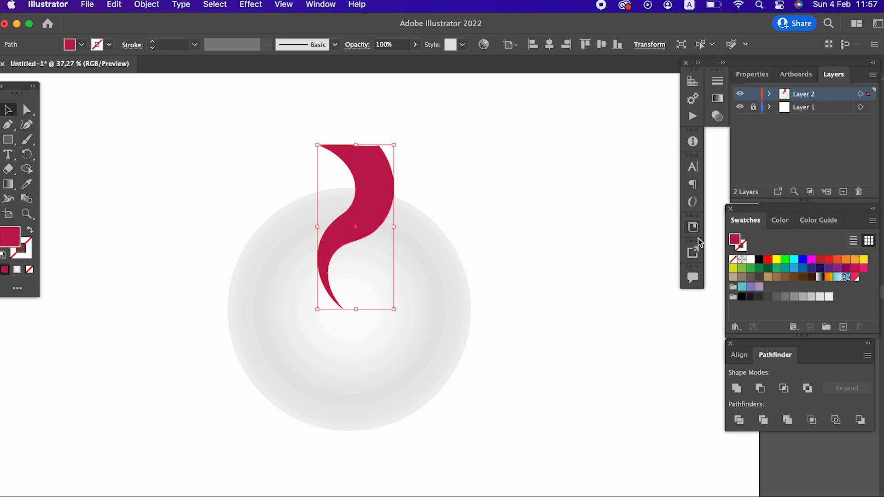
pyautogui.click(844, 328)
pyautogui.click(511, 369)
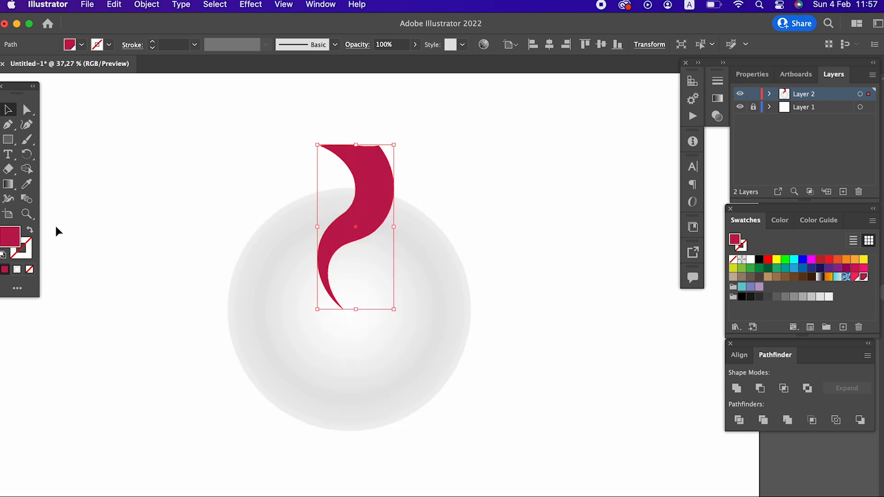
# - Fill the twisted shape with a linear gradient running vertically from its lower tip toward its upper edge
pyautogui.click(9, 187)
pyautogui.click(325, 257)
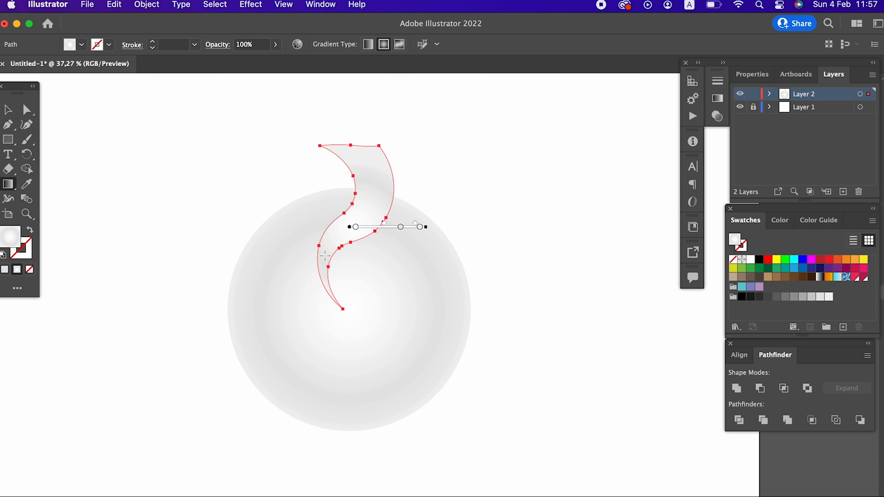
pyautogui.click(368, 44)
pyautogui.moveTo(355, 309); pyautogui.dragTo(355, 162)
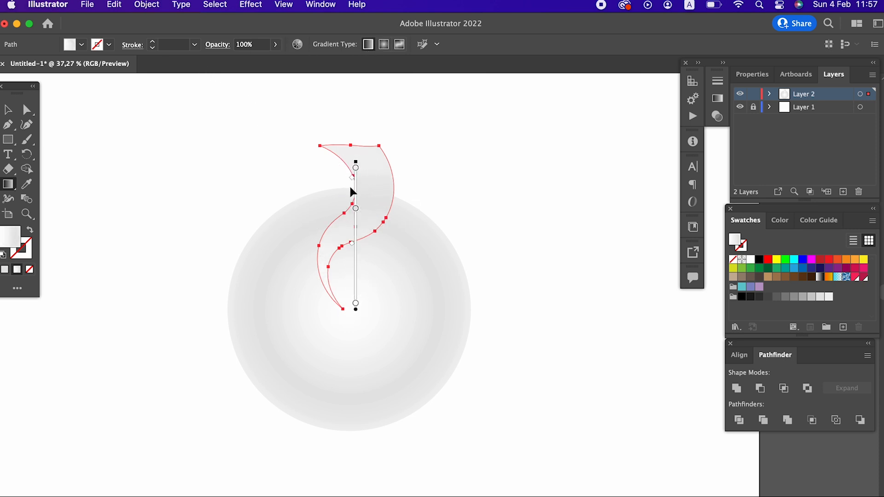
# - Color the twisted shape's gradient stops dark brown at the bottom, saved crimson in the middle and saved pink at the top
pyautogui.doubleClick(356, 304)
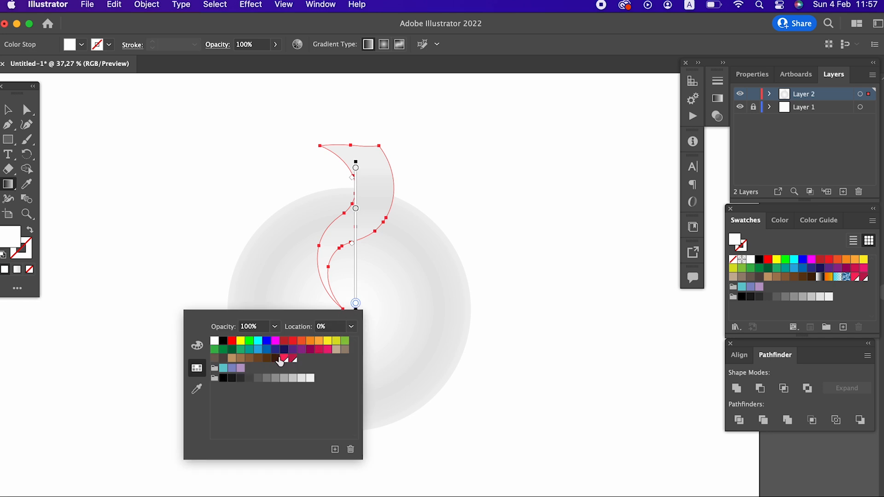
pyautogui.click(281, 361)
pyautogui.click(355, 230)
pyautogui.doubleClick(356, 209)
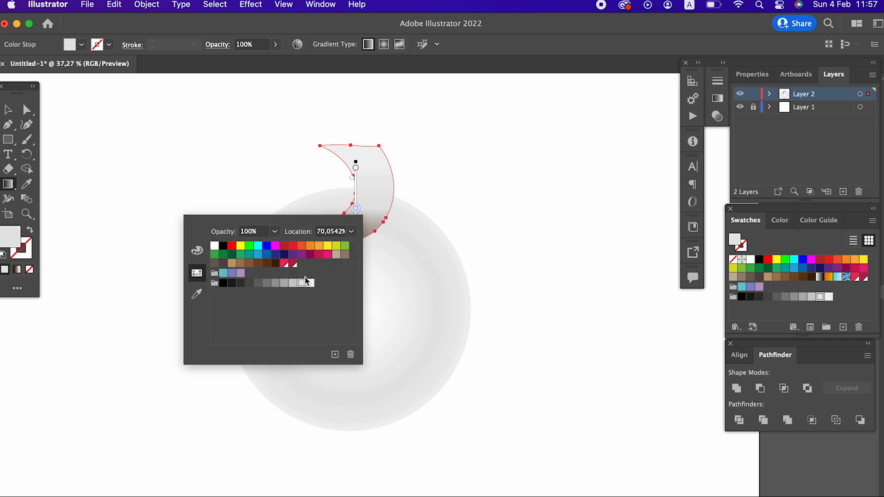
pyautogui.click(294, 265)
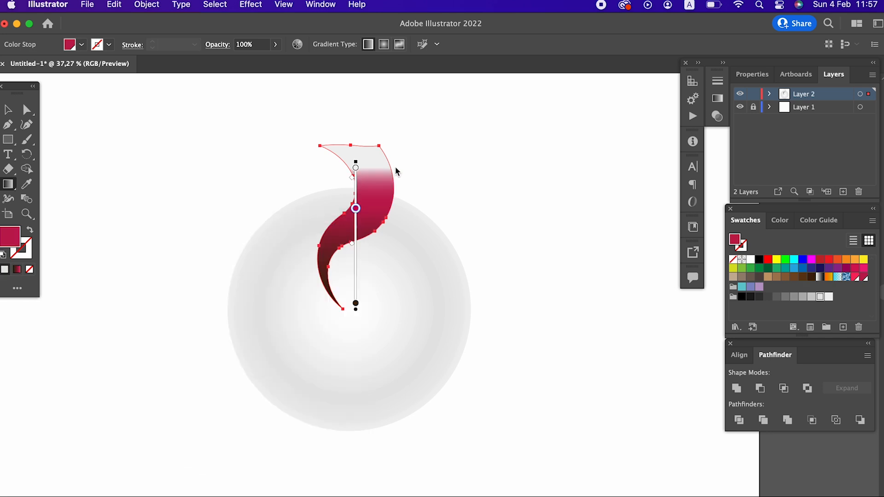
pyautogui.doubleClick(356, 163)
pyautogui.click(285, 225)
# - Recolor the gradient's bottom stop with the saved pink and adjust the positions of the middle and top stops
pyautogui.press('z')
pyautogui.moveTo(367, 205); pyautogui.dragTo(468, 268)
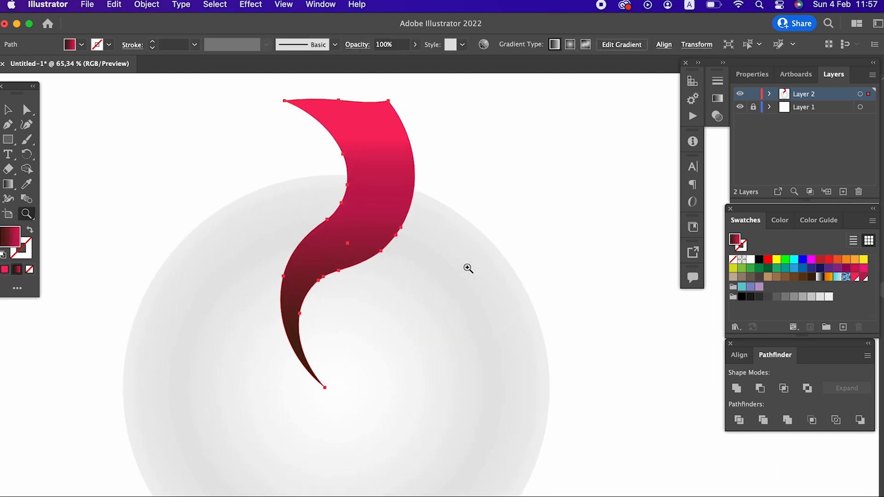
pyautogui.click(14, 185)
pyautogui.doubleClick(347, 377)
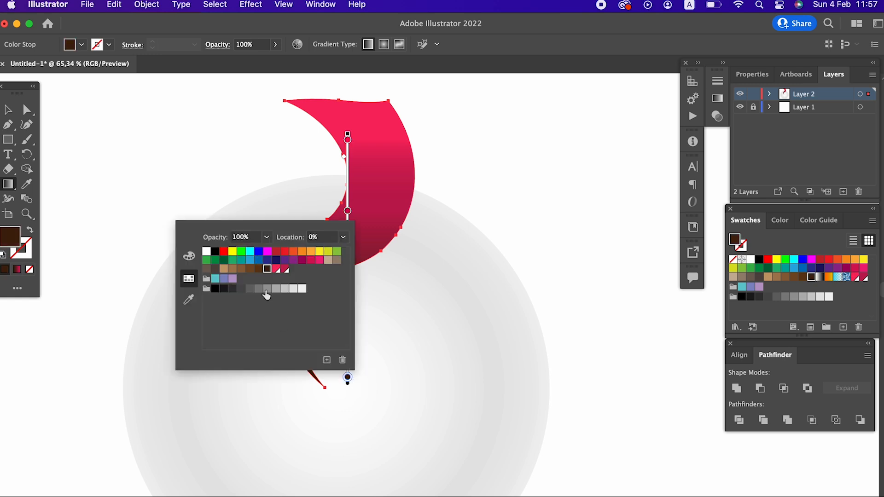
pyautogui.click(279, 270)
pyautogui.moveTo(347, 212); pyautogui.dragTo(348, 225)
pyautogui.moveTo(348, 139)
pyautogui.mouseDown()
pyautogui.moveTo(349, 186)
pyautogui.moveTo(364, 169)
pyautogui.mouseUp()
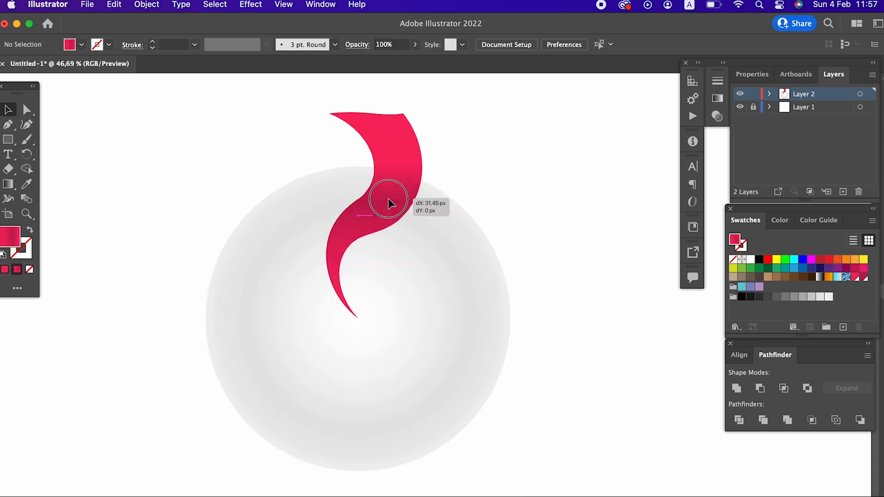
# - Apply a radial repeat to the twisted gradient shape
pyautogui.click(388, 198)
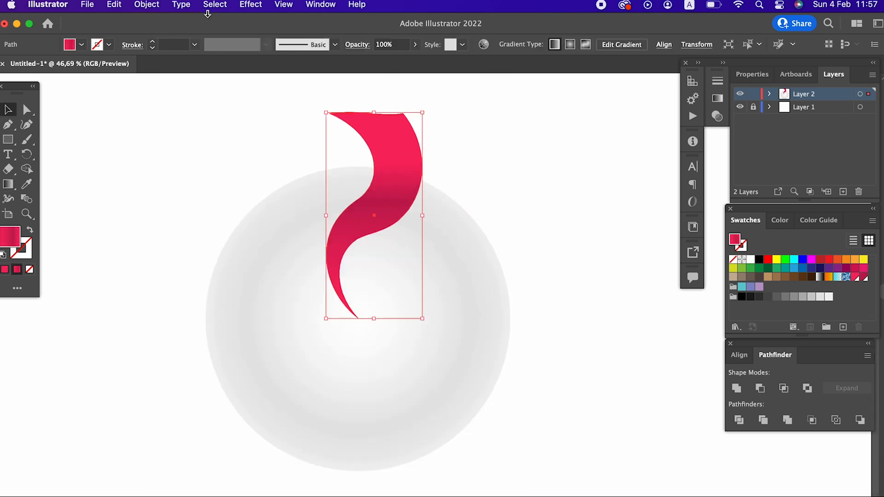
pyautogui.click(138, 6)
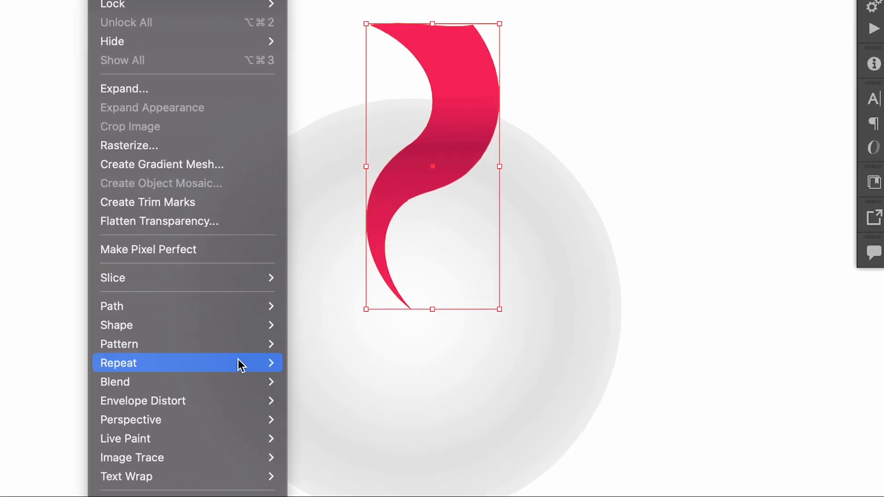
pyautogui.moveTo(240, 363)
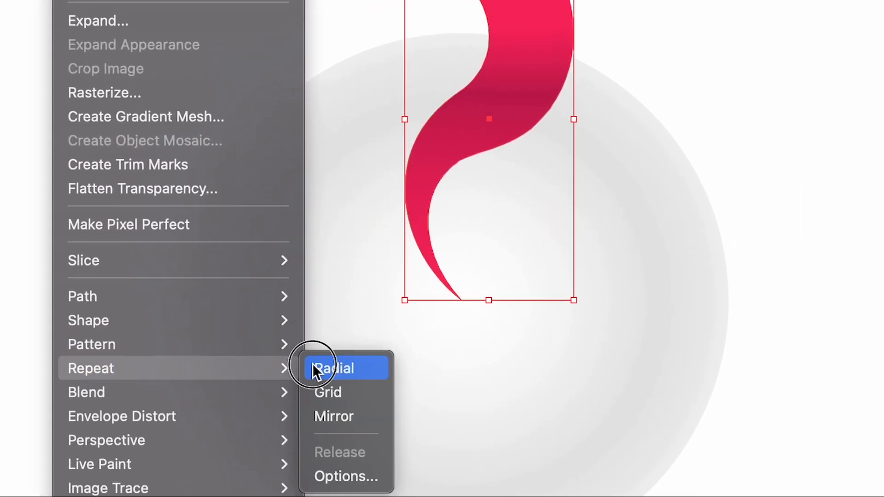
pyautogui.click(297, 364)
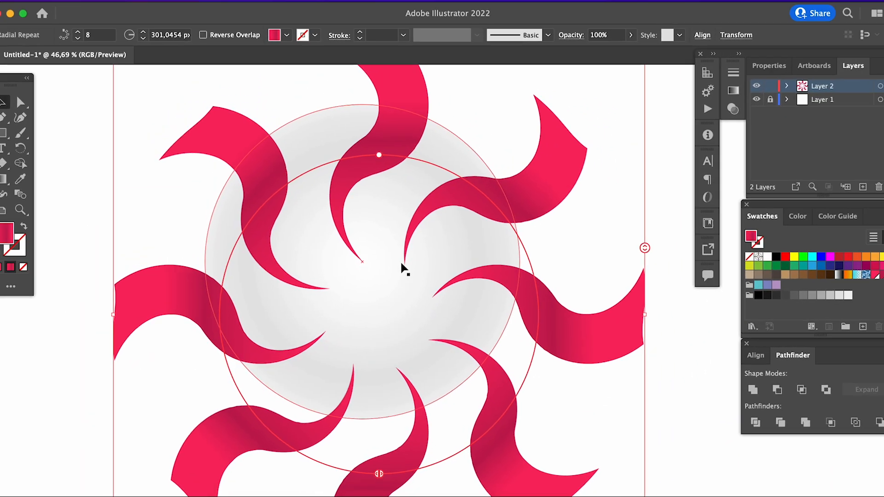
# - Tighten and rotate the radial repeat around the grey circle's centre and reduce it to six copies
pyautogui.moveTo(363, 180); pyautogui.dragTo(428, 187)
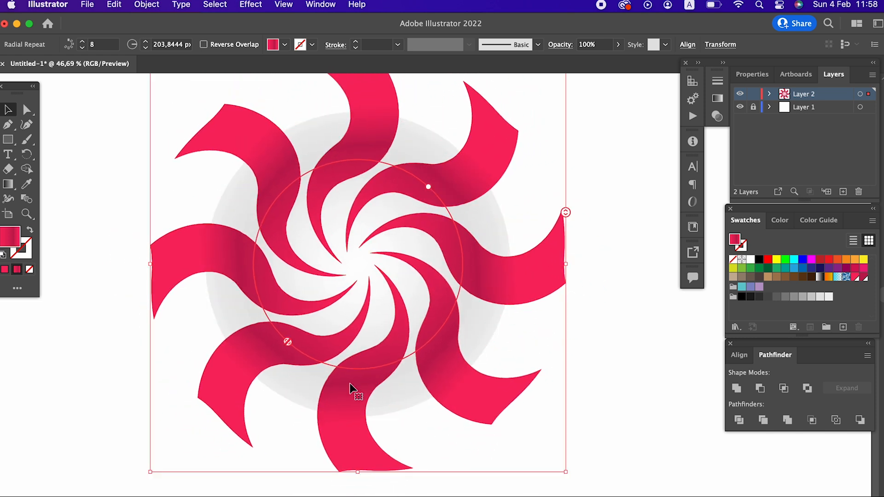
pyautogui.moveTo(286, 344); pyautogui.dragTo(242, 291)
pyautogui.moveTo(567, 212); pyautogui.dragTo(566, 231)
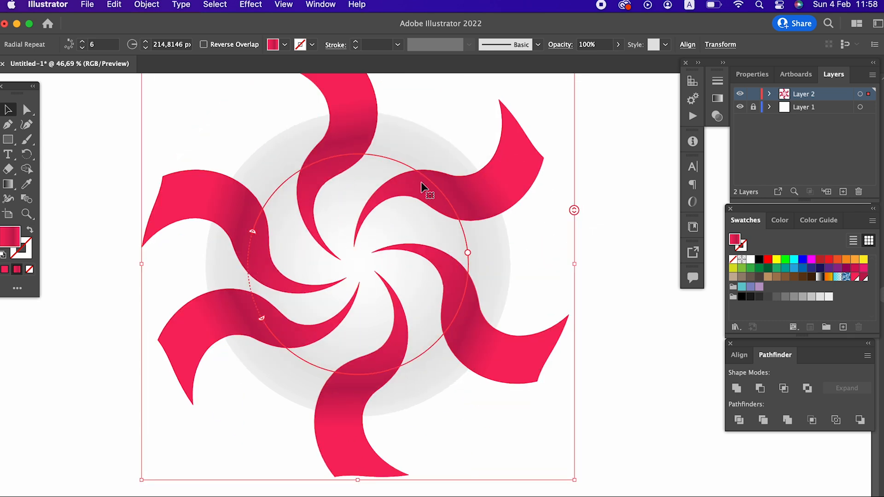
# - Shift the source stripe inside the radial repeat so the inner tips meet at the circle's centre, and increase the repeat to eight copies
pyautogui.doubleClick(515, 180)
pyautogui.moveTo(496, 180); pyautogui.dragTo(503, 192)
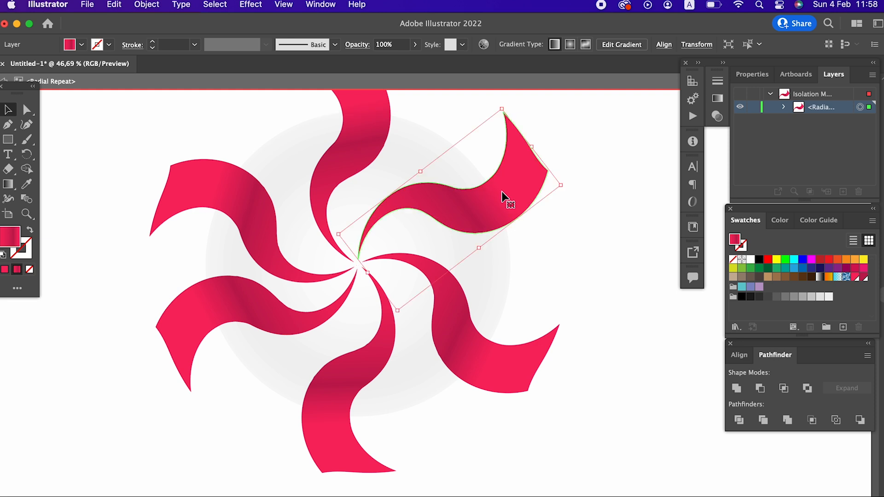
pyautogui.doubleClick(575, 256)
pyautogui.click(518, 214)
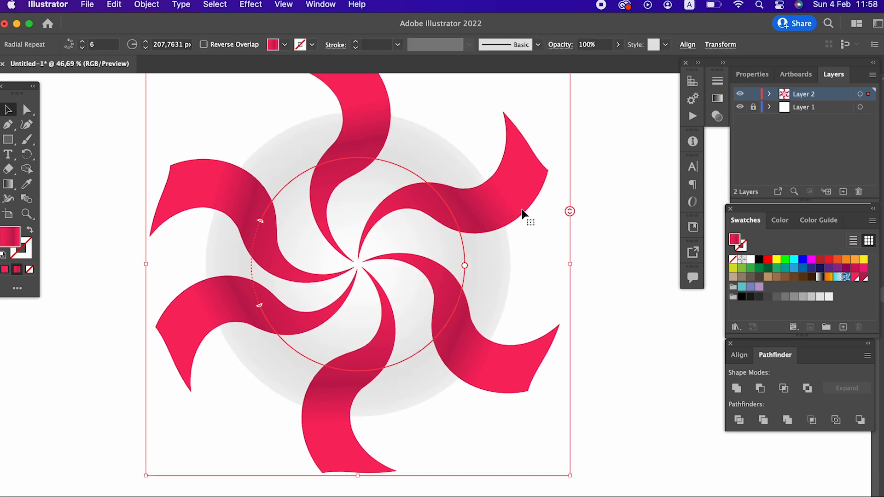
pyautogui.moveTo(571, 211); pyautogui.dragTo(572, 196)
pyautogui.press('z')
pyautogui.moveTo(481, 218); pyautogui.dragTo(397, 248)
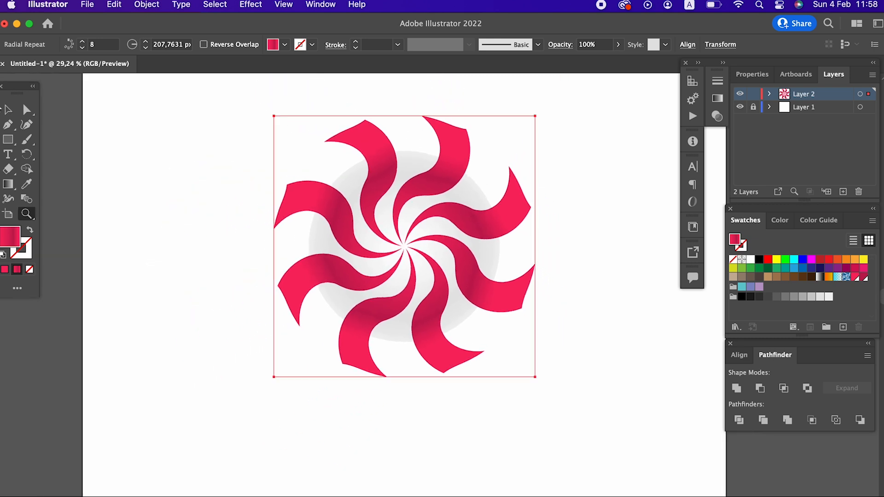
# - Expand the radial repeat and split the stripes and grey circle with the Pathfinder Divide operation
pyautogui.press('v')
pyautogui.click(146, 5)
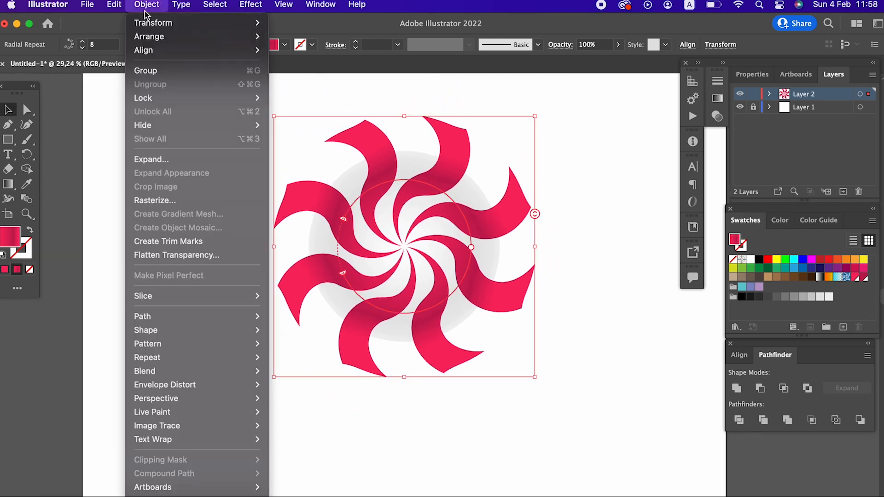
pyautogui.click(181, 160)
pyautogui.click(493, 365)
pyautogui.click(523, 400)
pyautogui.moveTo(523, 401); pyautogui.dragTo(225, 158)
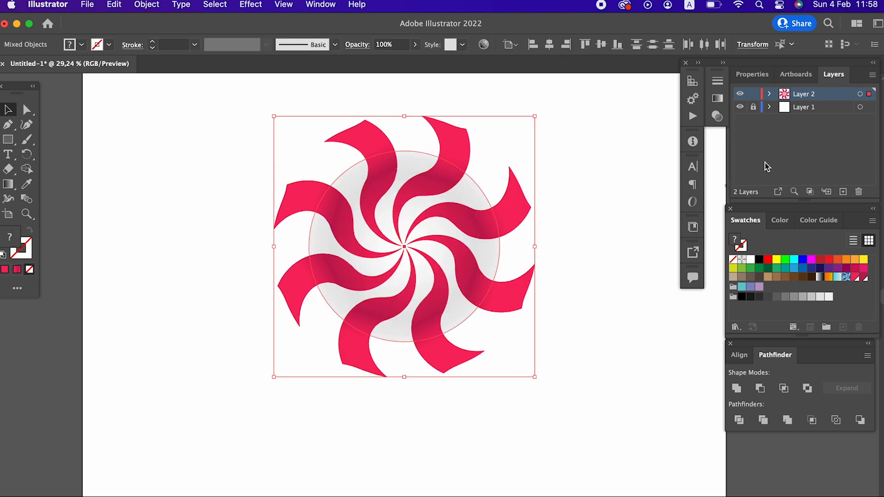
pyautogui.click(738, 420)
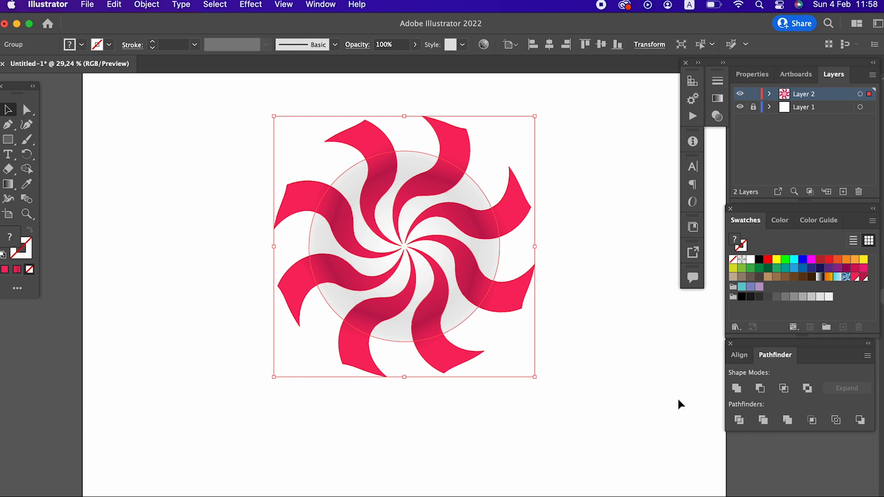
# - Delete the eight stripe pieces extending outside the circle from the divided group
pyautogui.doubleClick(519, 295)
pyautogui.keyDown('shift'); pyautogui.click(481, 359); pyautogui.keyUp('shift')
pyautogui.keyDown('shift'); pyautogui.click(355, 361); pyautogui.keyUp('shift')
pyautogui.keyDown('shift'); pyautogui.click(283, 292); pyautogui.keyUp('shift')
pyautogui.keyDown('shift'); pyautogui.click(290, 198); pyautogui.keyUp('shift')
pyautogui.keyDown('shift'); pyautogui.click(342, 156); pyautogui.keyUp('shift')
pyautogui.keyDown('shift'); pyautogui.click(443, 134); pyautogui.keyUp('shift')
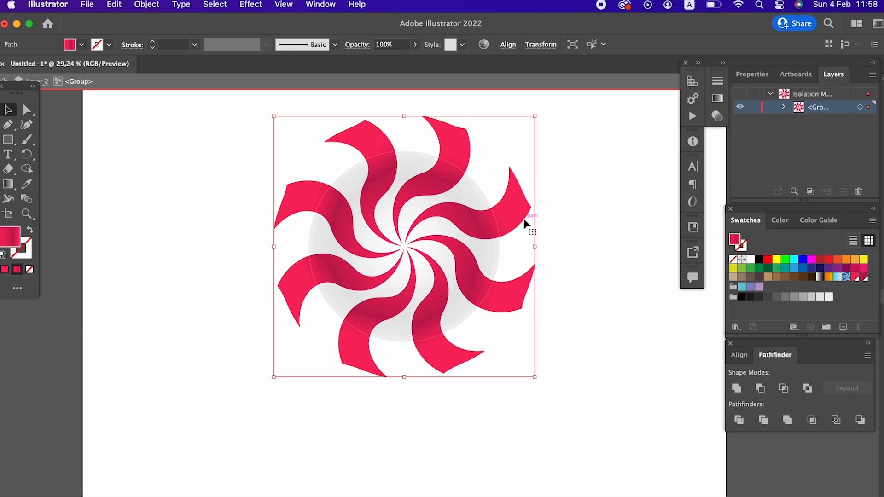
pyautogui.keyDown('shift'); pyautogui.click(526, 224); pyautogui.keyUp('shift')
pyautogui.press('Delete')
pyautogui.doubleClick(580, 361)
# - Draw a wide ellipse across the upper part of the candy circle and fill it white
pyautogui.press('z')
pyautogui.moveTo(375, 171); pyautogui.dragTo(456, 239)
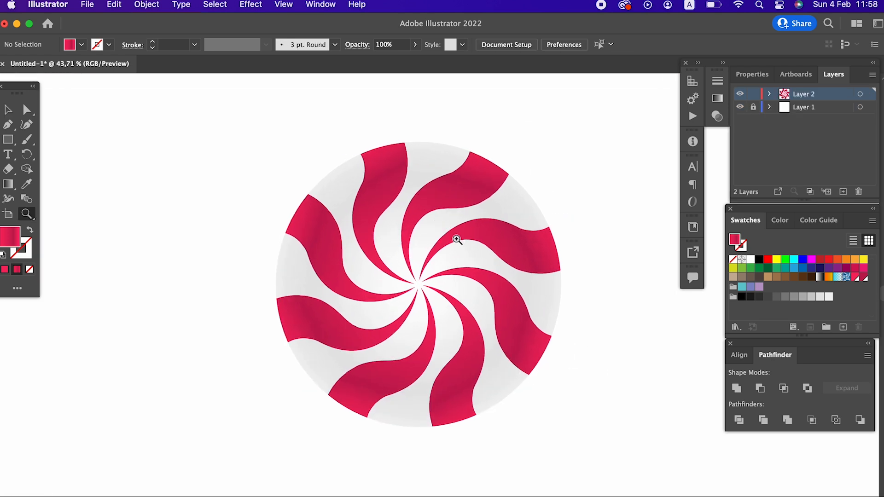
pyautogui.hscroll(4, 457, 239)
pyautogui.moveTo(285, 154); pyautogui.dragTo(295, 161)
pyautogui.moveTo(1, 142); pyautogui.dragTo(42, 155)
pyautogui.moveTo(193, 113); pyautogui.dragTo(397, 200)
pyautogui.click(752, 261)
# - Reshape the white ellipse with the Curvature tool by flattening its lower edge, lowering its right end and shifting its top point right
pyautogui.press('z')
pyautogui.moveTo(420, 296); pyautogui.dragTo(533, 371)
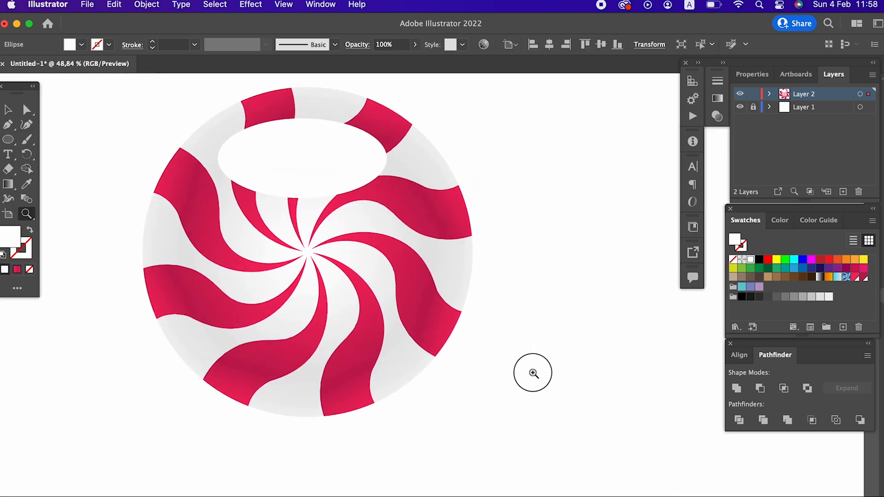
pyautogui.click(26, 124)
pyautogui.moveTo(300, 198); pyautogui.dragTo(314, 159)
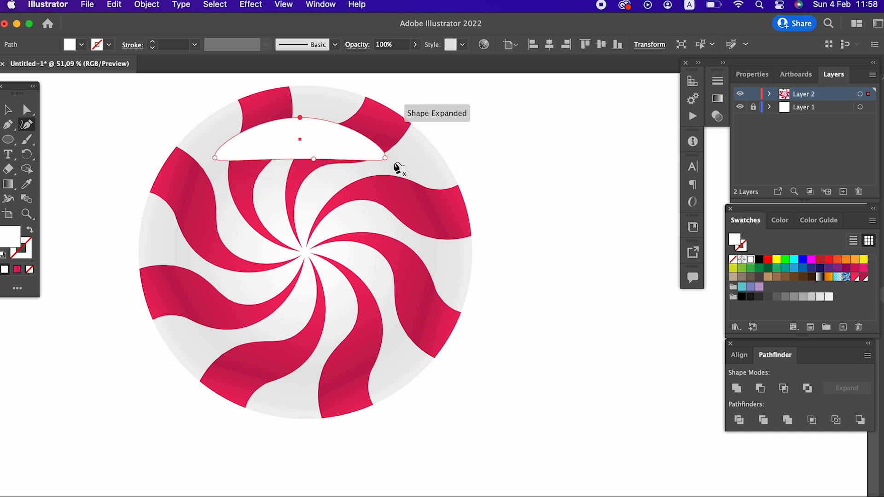
pyautogui.moveTo(385, 159); pyautogui.dragTo(411, 184)
pyautogui.moveTo(299, 118); pyautogui.dragTo(343, 117)
# - Refine the white shape's curve points into a rounded, curved highlight following the circle's upper edge
pyautogui.moveTo(236, 134)
pyautogui.mouseDown()
pyautogui.moveTo(227, 125)
pyautogui.moveTo(238, 128)
pyautogui.mouseUp()
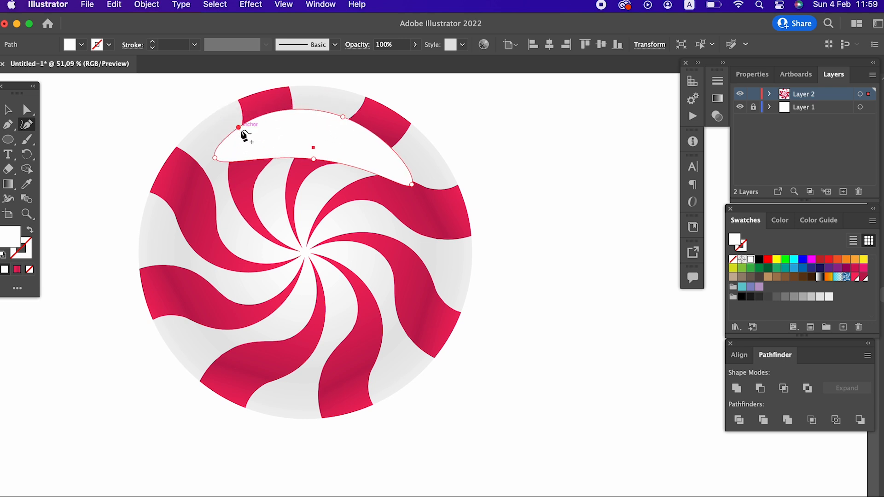
pyautogui.moveTo(317, 161)
pyautogui.mouseDown()
pyautogui.moveTo(331, 149)
pyautogui.moveTo(327, 163)
pyautogui.mouseUp()
pyautogui.moveTo(215, 158); pyautogui.dragTo(232, 152)
pyautogui.moveTo(403, 172); pyautogui.dragTo(406, 155)
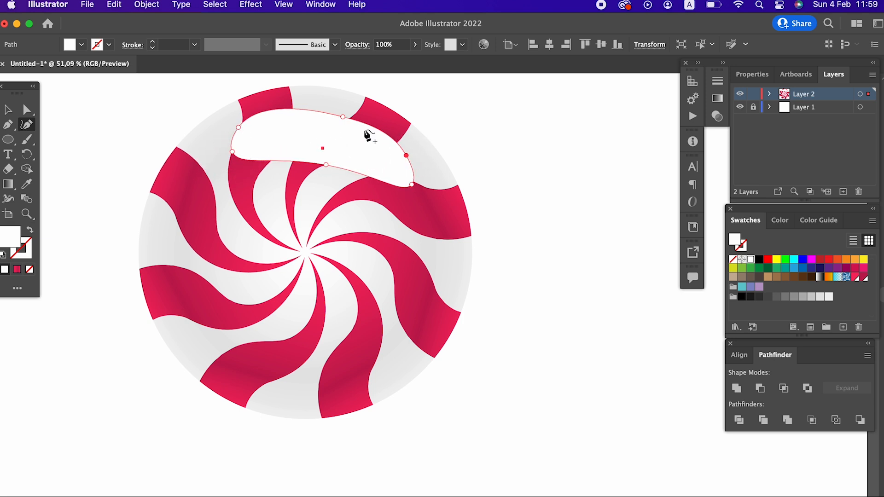
pyautogui.moveTo(343, 116); pyautogui.dragTo(341, 112)
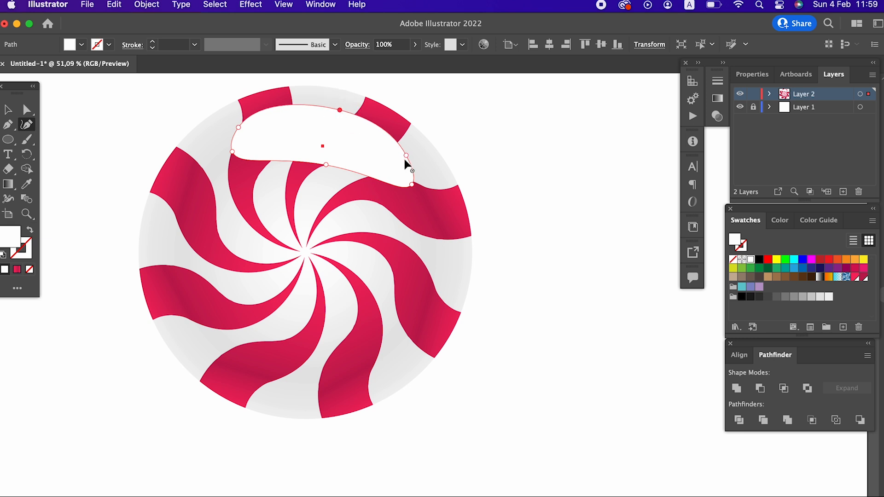
pyautogui.moveTo(405, 158); pyautogui.dragTo(398, 186)
# - Set the white highlight shape's opacity to 25%
pyautogui.click(8, 111)
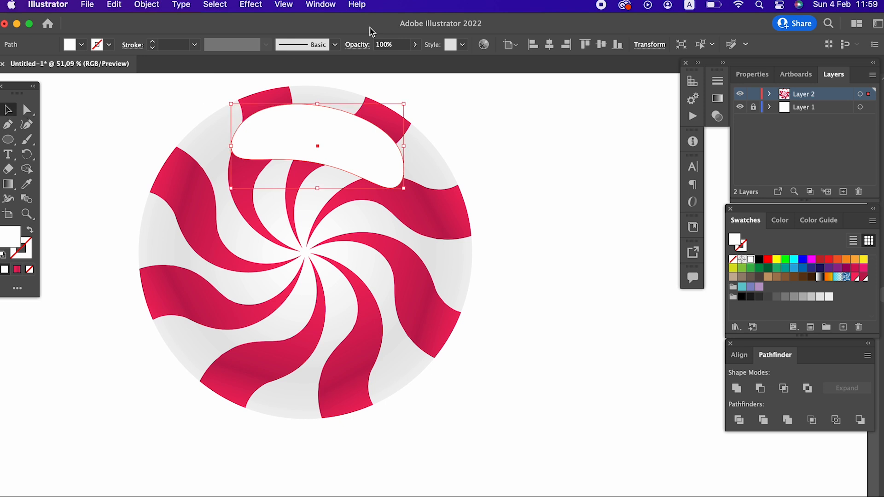
pyautogui.click(395, 46)
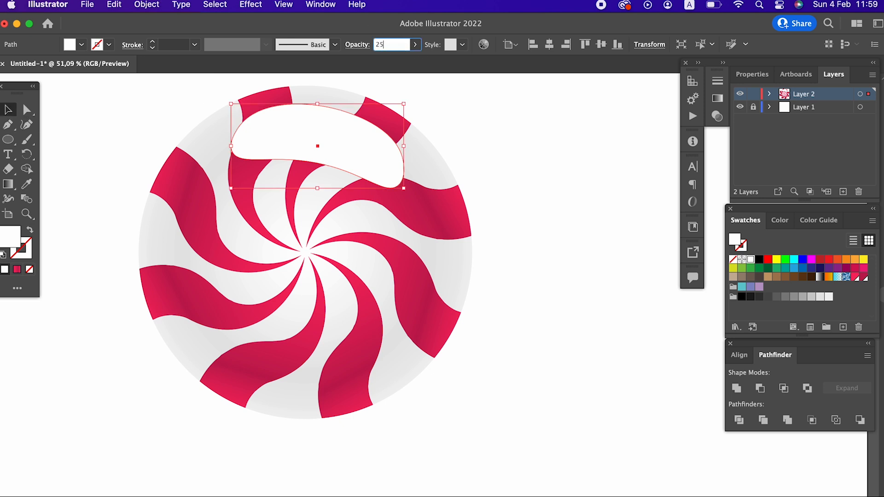
pyautogui.press('Return')
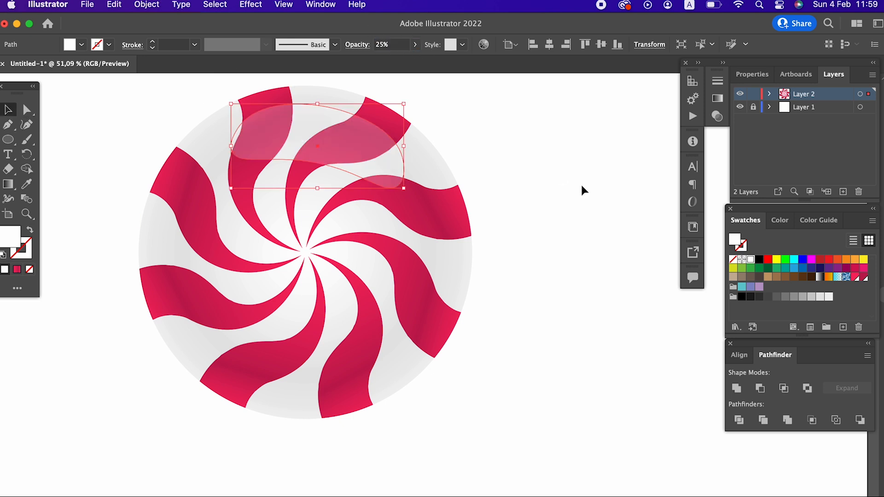
# - Paste a copy of the highlight in front, move it to the candy's lower part and rotate it 180°
pyautogui.click(106, 6)
pyautogui.click(112, 71)
pyautogui.click(114, 4)
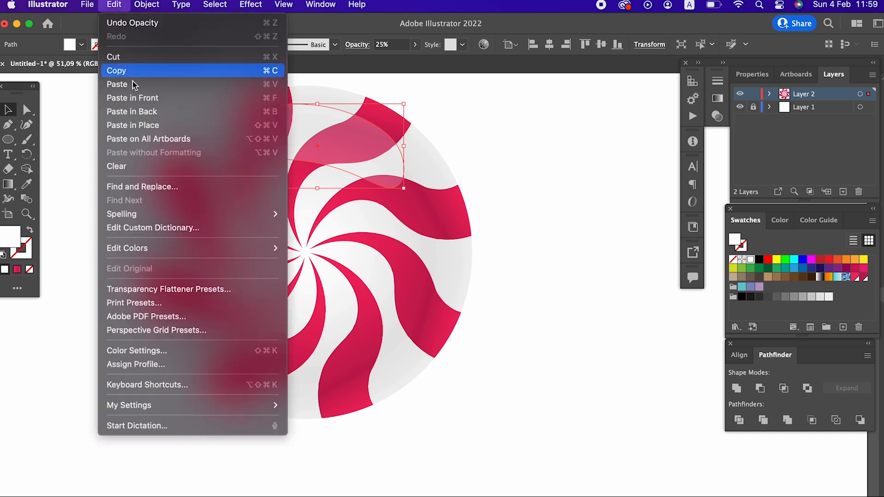
pyautogui.click(133, 98)
pyautogui.moveTo(357, 144); pyautogui.dragTo(375, 330)
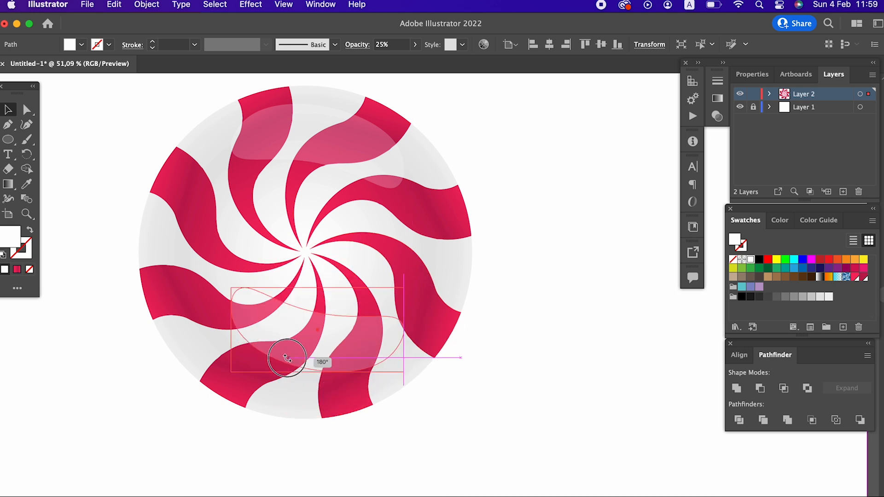
# - Scale down the copied highlight and position it near the candy's bottom edge, slightly left of centre
pyautogui.moveTo(402, 288); pyautogui.dragTo(364, 309)
pyautogui.moveTo(304, 329); pyautogui.dragTo(277, 361)
pyautogui.moveTo(338, 346); pyautogui.dragTo(296, 375)
pyautogui.press('super+space')
pyautogui.moveTo(345, 315); pyautogui.dragTo(302, 343)
pyautogui.moveTo(377, 263); pyautogui.dragTo(346, 265)
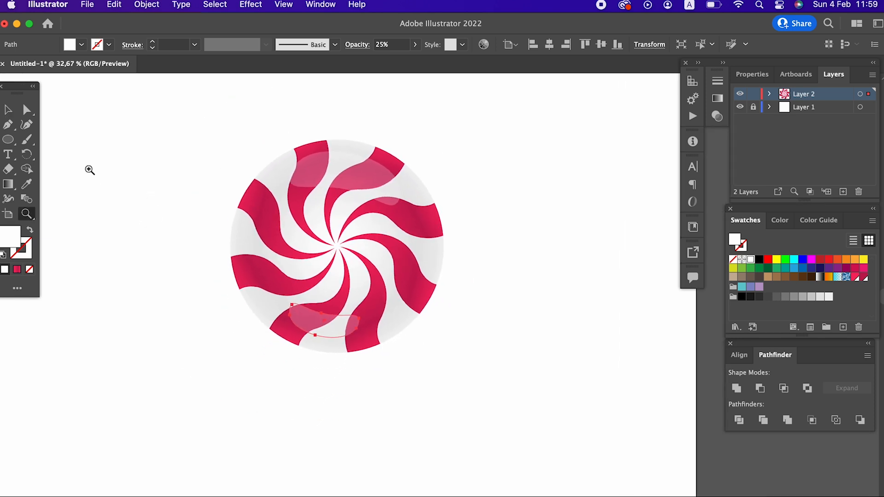
pyautogui.click(7, 110)
pyautogui.click(445, 358)
# - Draw a tall rectangle extending below the candy and give it the red stripe gradient with the Eyedropper
pyautogui.press('z')
pyautogui.moveTo(490, 306); pyautogui.dragTo(466, 258)
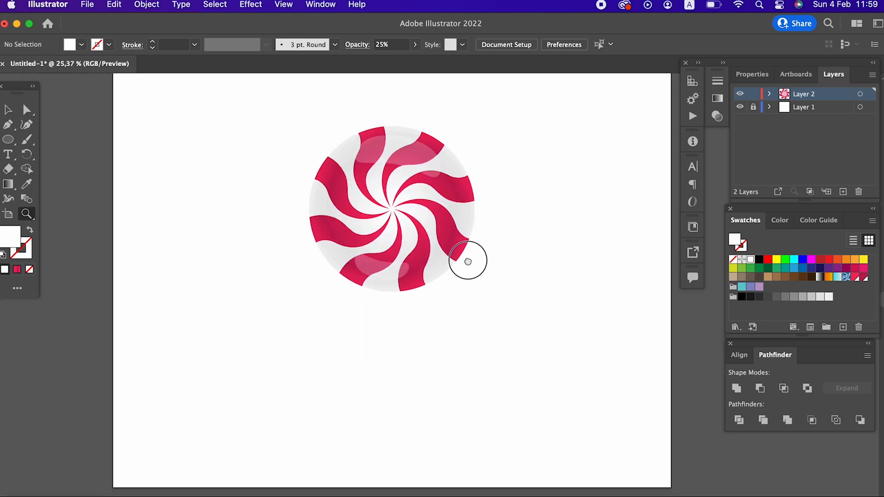
pyautogui.moveTo(12, 143); pyautogui.dragTo(51, 138)
pyautogui.moveTo(358, 232); pyautogui.dragTo(423, 439)
pyautogui.click(26, 185)
pyautogui.click(333, 191)
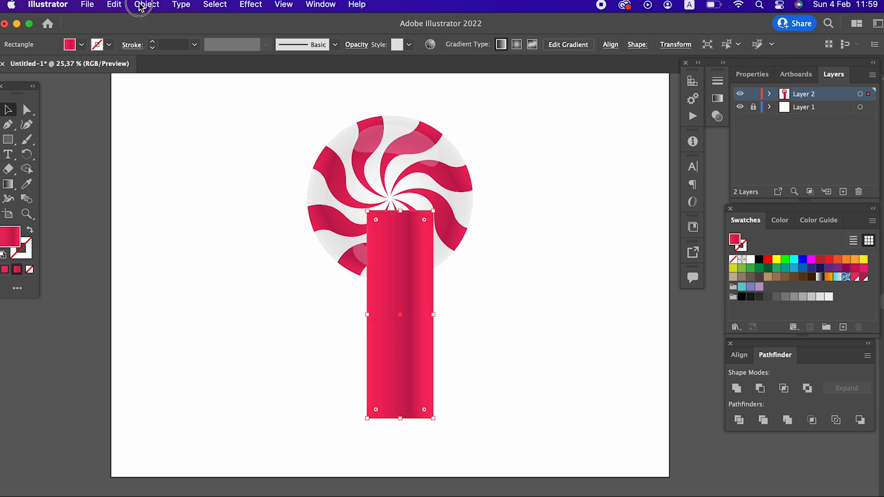
# - Send the rectangle behind the candy and narrow it into a slim stick centred under the circle
pyautogui.click(139, 7)
pyautogui.moveTo(184, 38)
pyautogui.click(360, 78)
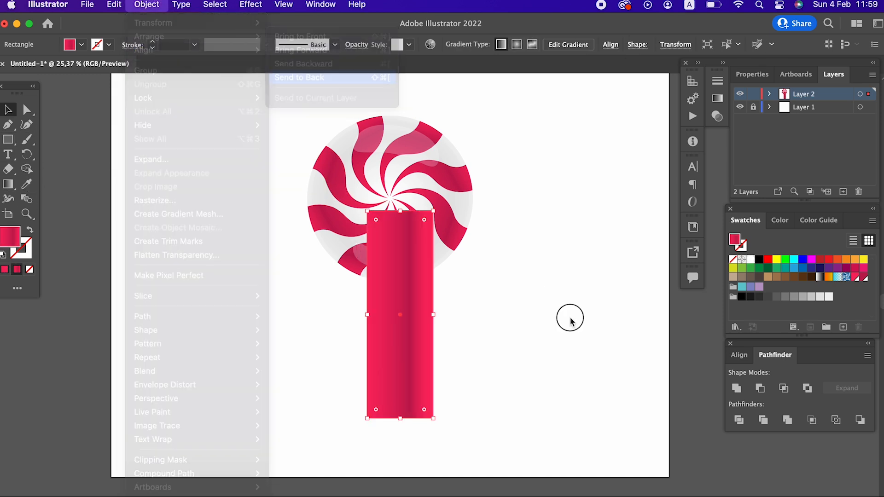
pyautogui.moveTo(433, 314); pyautogui.dragTo(408, 314)
# - Draw a small rectangle beside the stick, slant it into a parallelogram by lowering its right side, and fill it light grey
pyautogui.scroll(2, 432, 383)
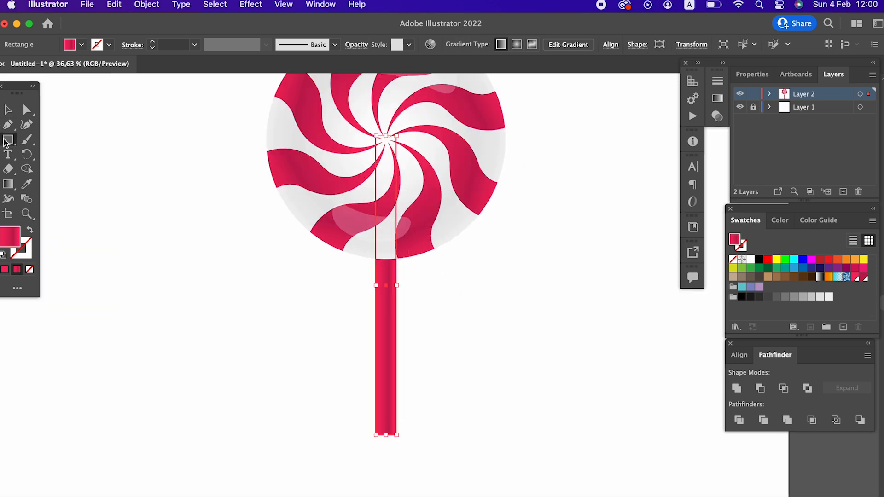
pyautogui.moveTo(286, 339)
pyautogui.mouseDown()
pyautogui.moveTo(322, 371)
pyautogui.moveTo(332, 361)
pyautogui.mouseUp()
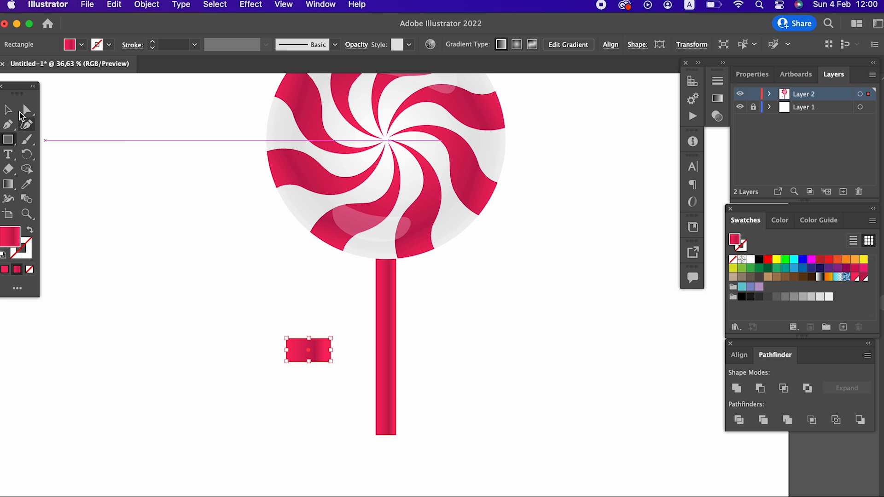
pyautogui.click(27, 111)
pyautogui.moveTo(328, 417); pyautogui.dragTo(300, 323)
pyautogui.moveTo(331, 362); pyautogui.dragTo(330, 389)
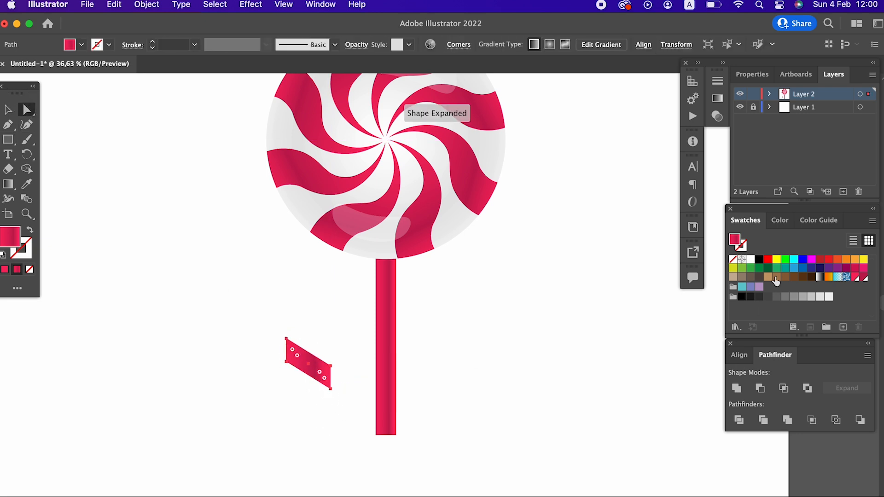
pyautogui.click(820, 297)
# - Move the light grey parallelogram across the lower end of the stick
pyautogui.press('z')
pyautogui.click(377, 293)
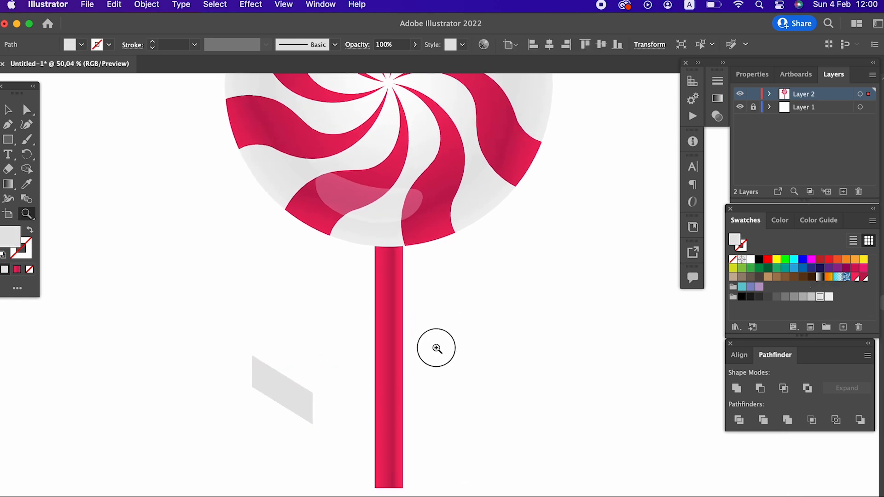
pyautogui.press('v')
pyautogui.click(55, 167)
pyautogui.scroll(-3, 296, 346)
pyautogui.moveTo(285, 350); pyautogui.dragTo(390, 405)
# - Apply the candy circle's grey gradient to the parallelogram and change the gradient type to linear
pyautogui.scroll(3, 166, 370)
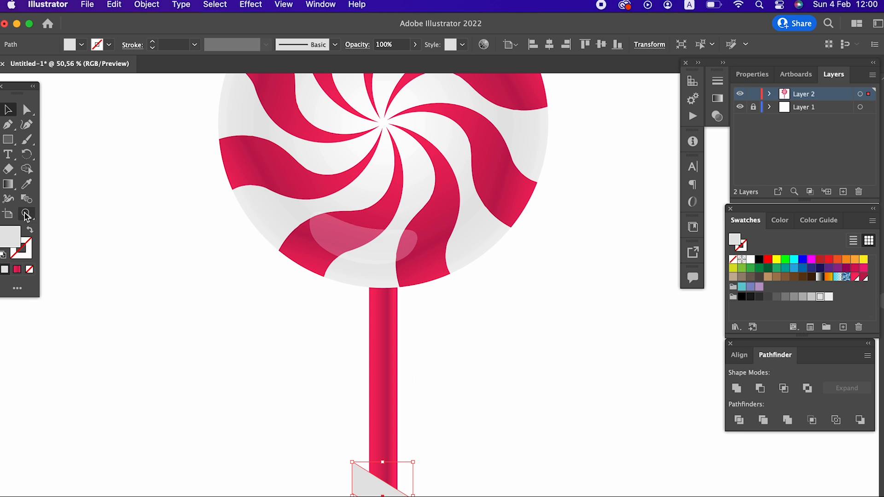
pyautogui.click(388, 277)
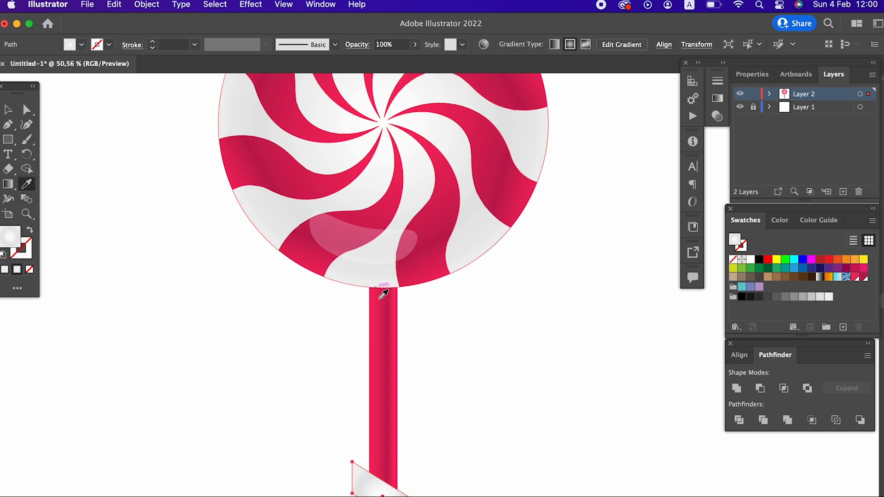
pyautogui.scroll(-3, 381, 292)
pyautogui.click(8, 185)
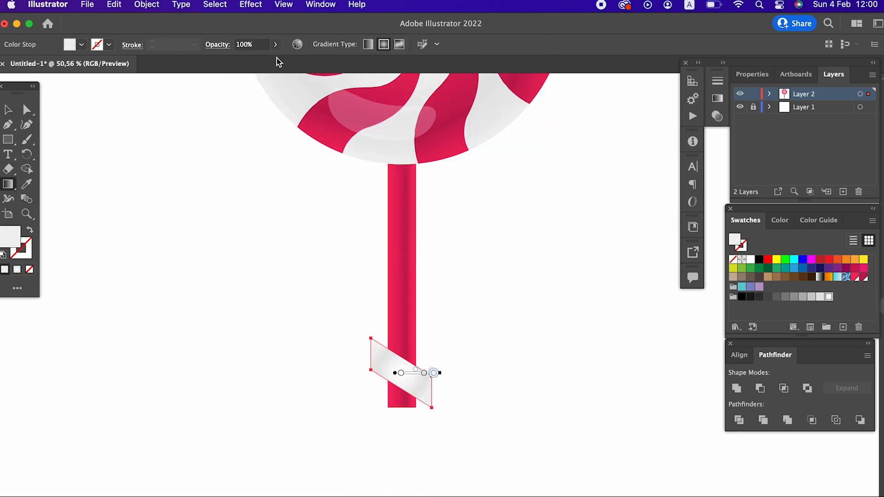
pyautogui.click(373, 43)
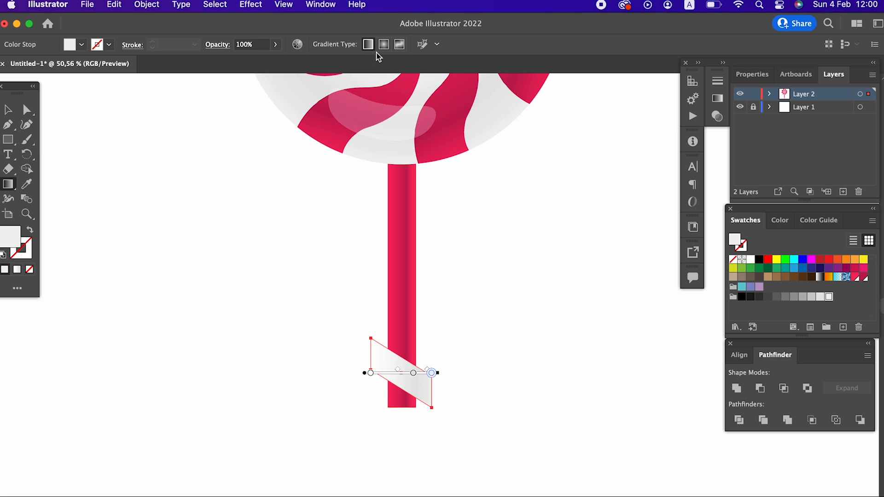
pyautogui.click(8, 111)
pyautogui.click(528, 397)
# - Adjust the middle color stop of the parallelogram's linear gradient
pyautogui.click(422, 380)
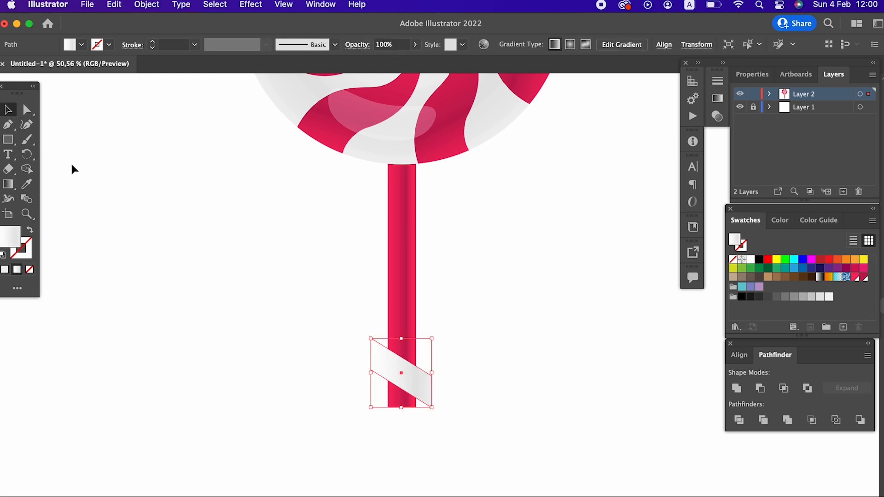
pyautogui.click(14, 183)
pyautogui.click(412, 373)
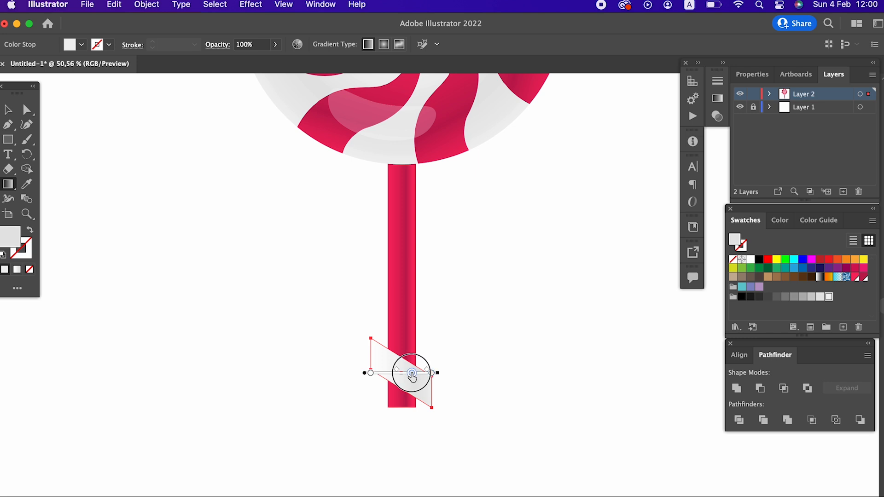
pyautogui.click(6, 109)
pyautogui.click(470, 312)
pyautogui.click(421, 381)
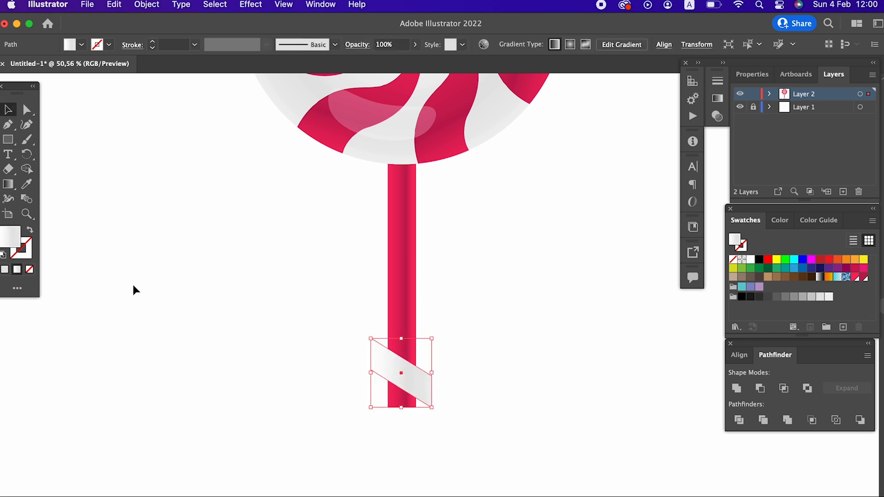
# - Duplicate the light parallelogram in front and move the copy straight up to the stick's upper end
pyautogui.click(114, 4)
pyautogui.click(152, 71)
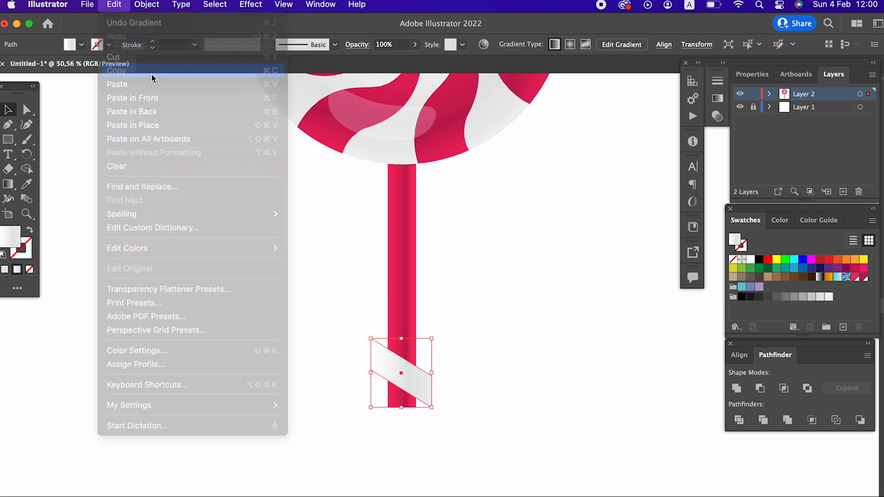
pyautogui.click(114, 4)
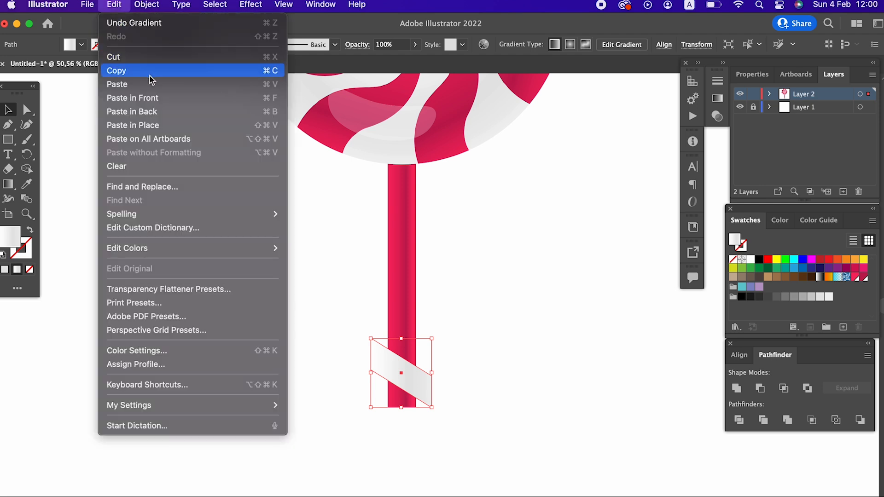
pyautogui.click(152, 95)
pyautogui.moveTo(427, 388); pyautogui.dragTo(426, 216)
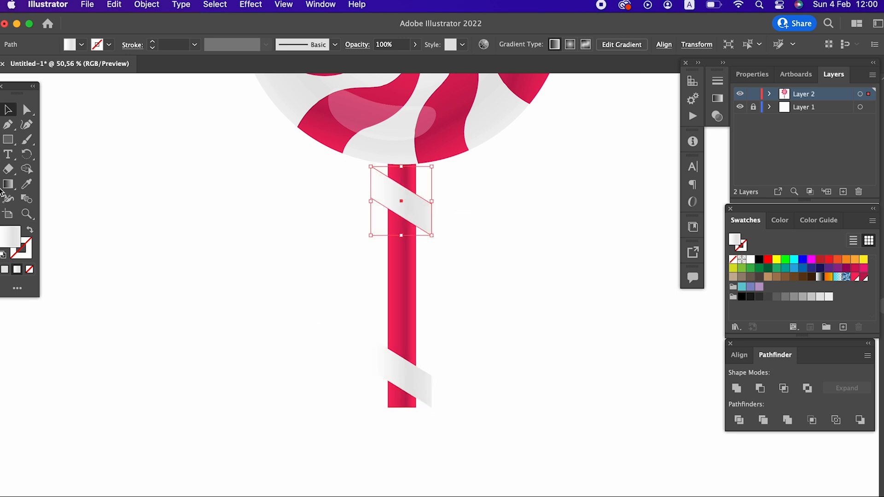
# - Blend the upper and lower parallelograms with 2 specified steps to create evenly spaced bands along the stick
pyautogui.click(23, 204)
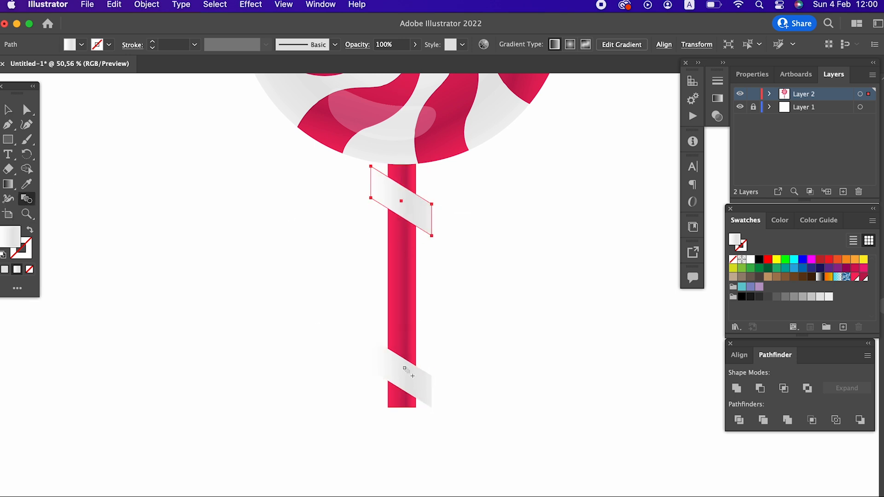
pyautogui.press('Return')
pyautogui.click(443, 261)
pyautogui.click(440, 288)
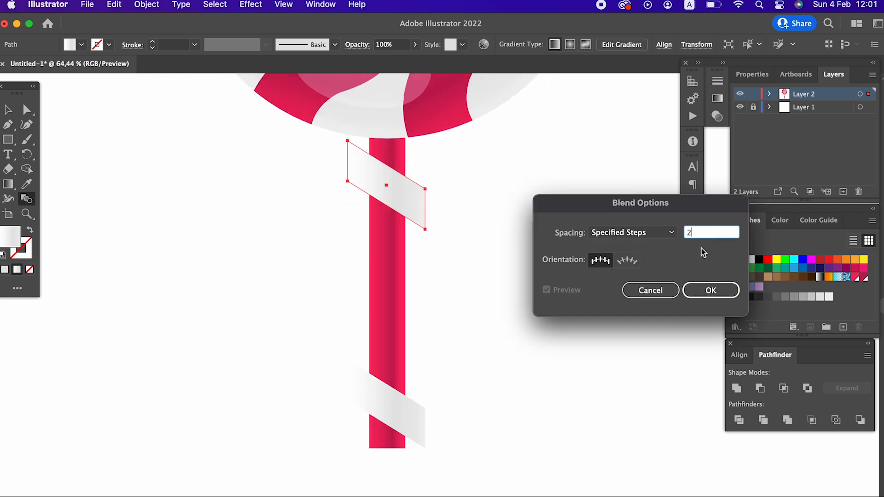
pyautogui.click(701, 289)
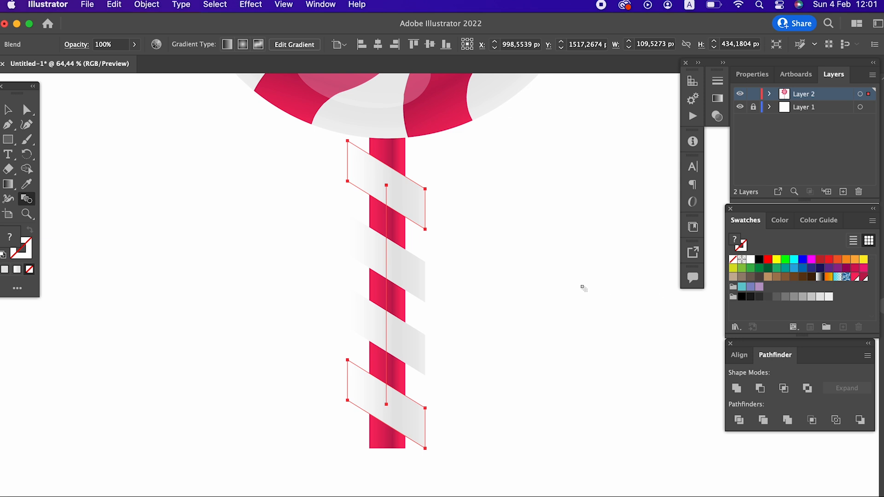
# - Expand the blended bands with Object and Fill enabled
pyautogui.click(10, 114)
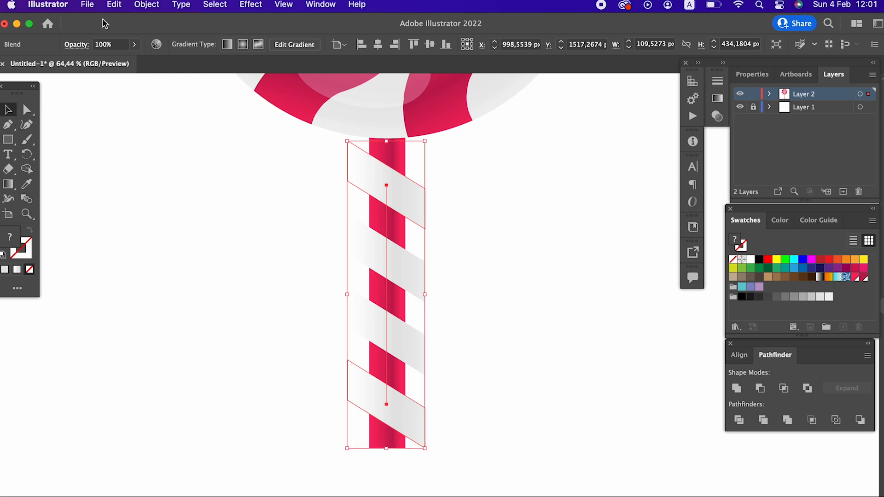
pyautogui.click(145, 5)
pyautogui.click(186, 160)
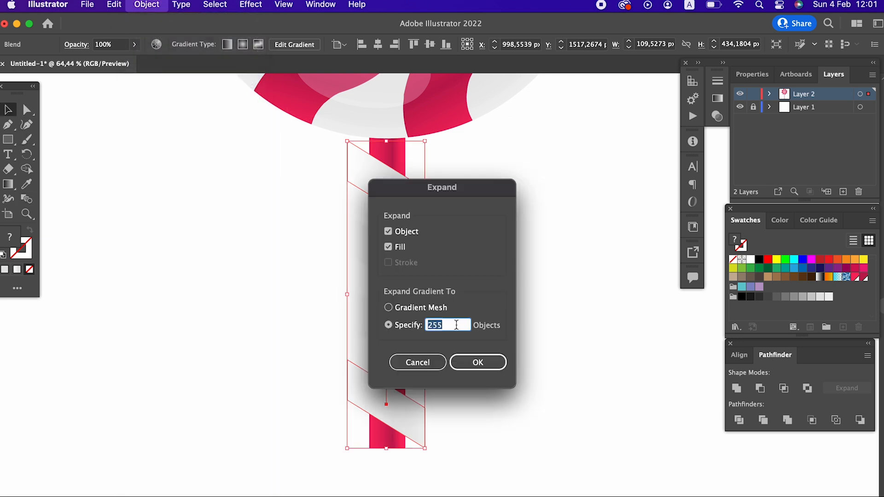
pyautogui.click(478, 362)
pyautogui.click(495, 405)
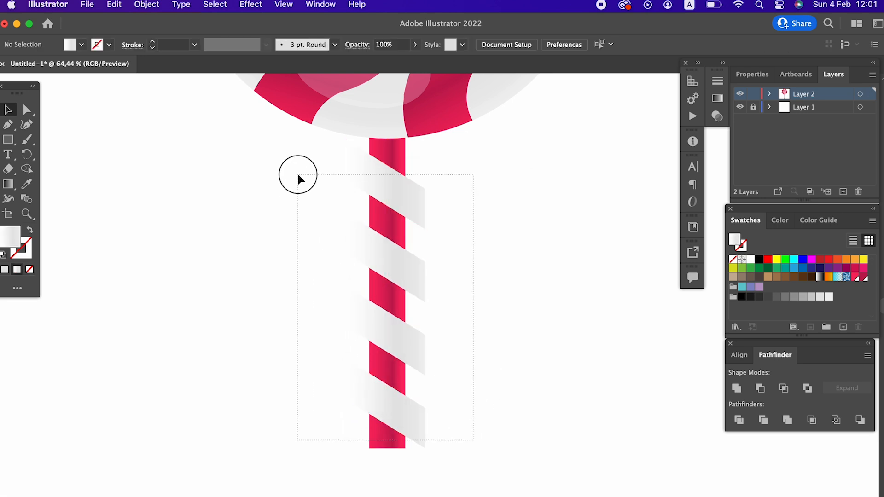
# - Send the stick and its bands to the back and divide them with Pathfinder
pyautogui.moveTo(298, 177); pyautogui.dragTo(297, 175)
pyautogui.click(146, 4)
pyautogui.moveTo(152, 36)
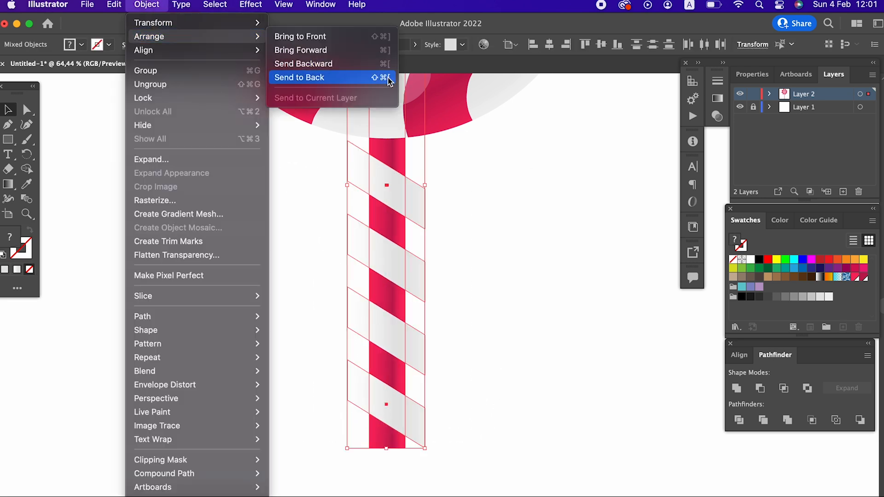
pyautogui.click(389, 81)
pyautogui.click(739, 420)
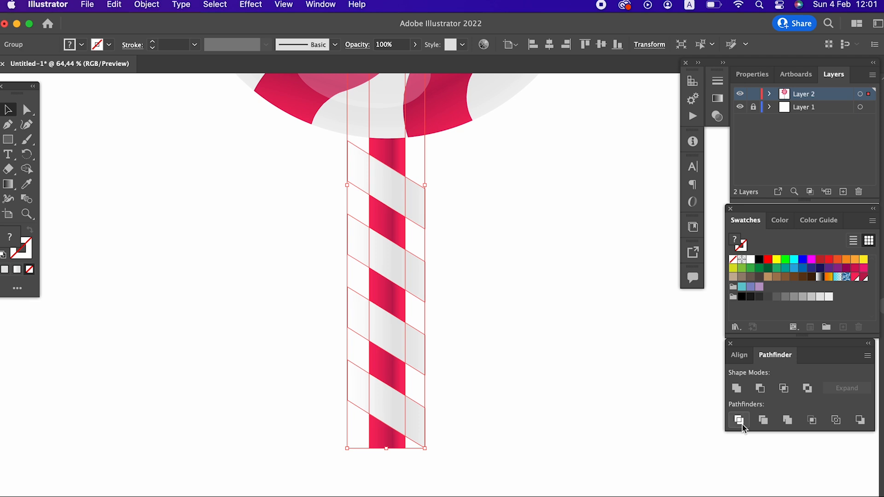
# - Delete the band pieces that overhang both sides of the stick within the divided group
pyautogui.doubleClick(422, 185)
pyautogui.moveTo(424, 205); pyautogui.dragTo(423, 202)
pyautogui.moveTo(324, 118); pyautogui.dragTo(338, 389)
pyautogui.moveTo(349, 421); pyautogui.dragTo(353, 423)
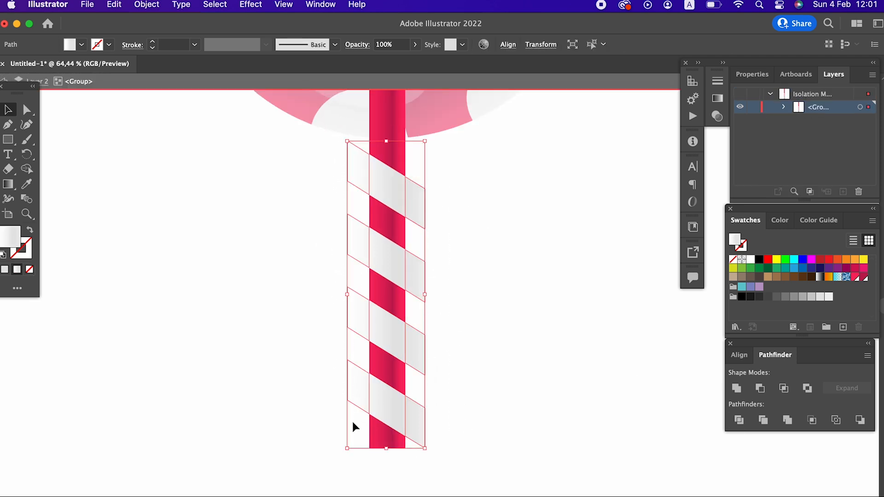
pyautogui.click(626, 327)
pyautogui.doubleClick(588, 301)
# - Draw a circle over the candy's lower half so that it extends slightly past the candy onto the stick
pyautogui.press('z')
pyautogui.keyDown('alt'); pyautogui.click(560, 228); pyautogui.keyUp('alt')
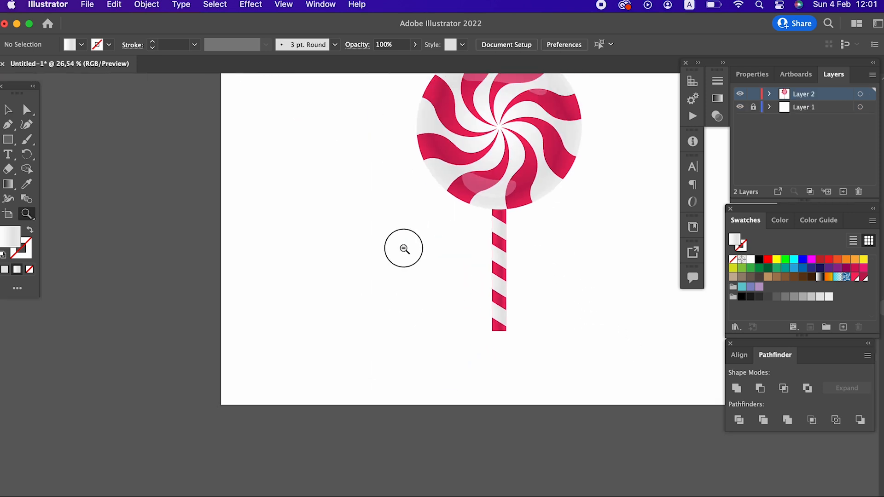
pyautogui.click(453, 364)
pyautogui.moveTo(453, 364); pyautogui.dragTo(518, 392)
pyautogui.moveTo(487, 318); pyautogui.dragTo(527, 305)
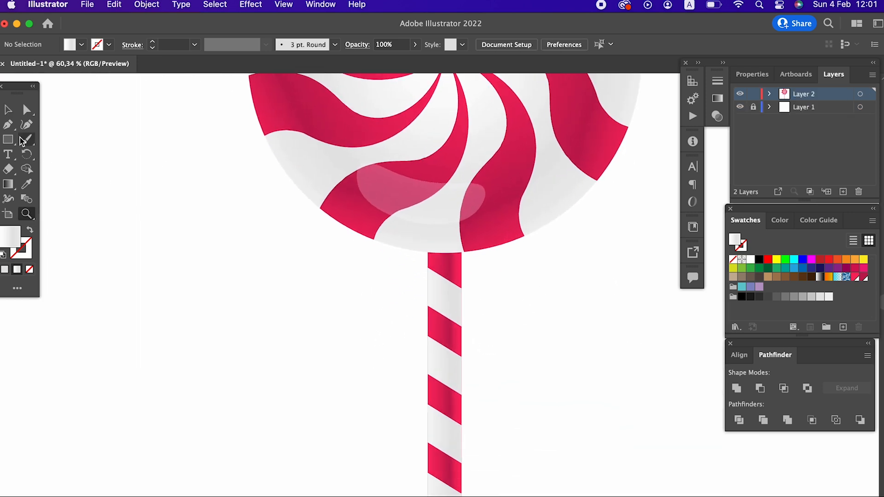
pyautogui.click(8, 154)
pyautogui.click(8, 139)
pyautogui.click(65, 152)
pyautogui.moveTo(437, 205); pyautogui.dragTo(501, 307)
# - Fill the new circle black and set its opacity to 15%
pyautogui.click(743, 297)
pyautogui.click(397, 45)
pyautogui.write('15')
pyautogui.press('Return')
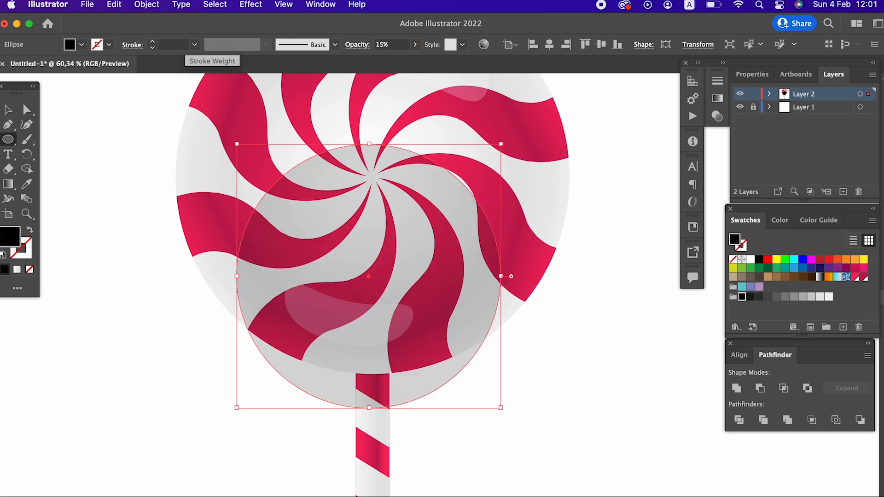
# - Select the translucent black circle together with the stick and send both behind the candy
pyautogui.click(7, 111)
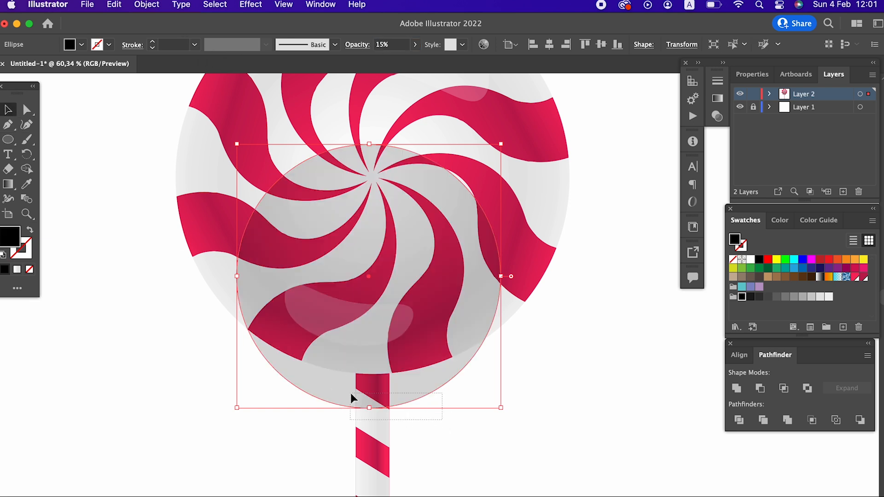
pyautogui.moveTo(351, 398); pyautogui.dragTo(352, 396)
pyautogui.click(147, 4)
pyautogui.moveTo(157, 35)
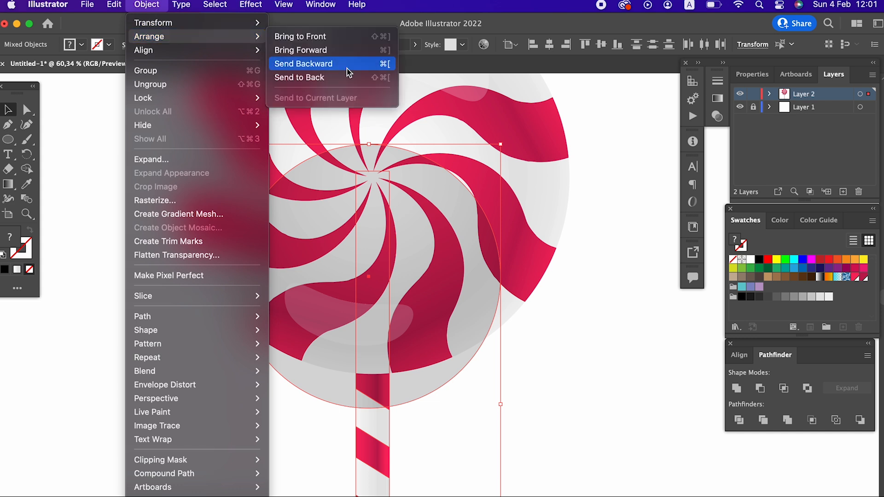
pyautogui.click(305, 134)
pyautogui.click(530, 435)
pyautogui.moveTo(531, 436); pyautogui.dragTo(529, 361)
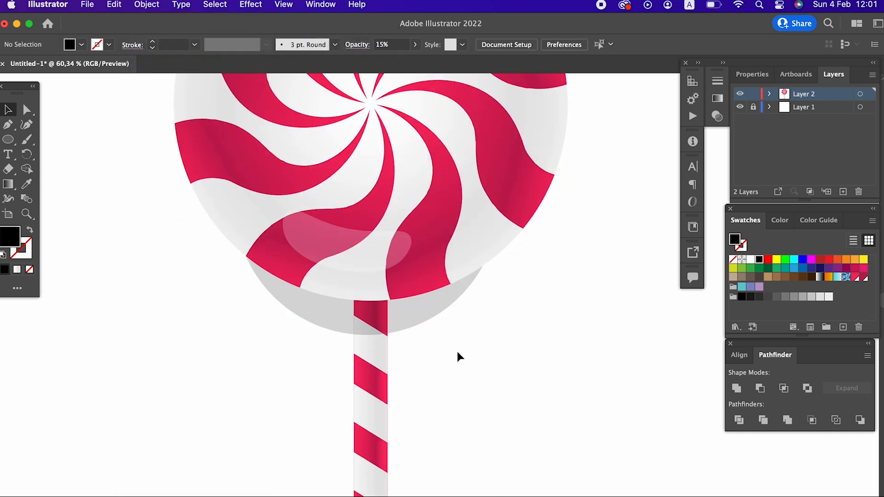
# - Center the candy, shadow circle and stick horizontally, and move the shadow circle slightly up
pyautogui.moveTo(457, 350); pyautogui.dragTo(237, 139)
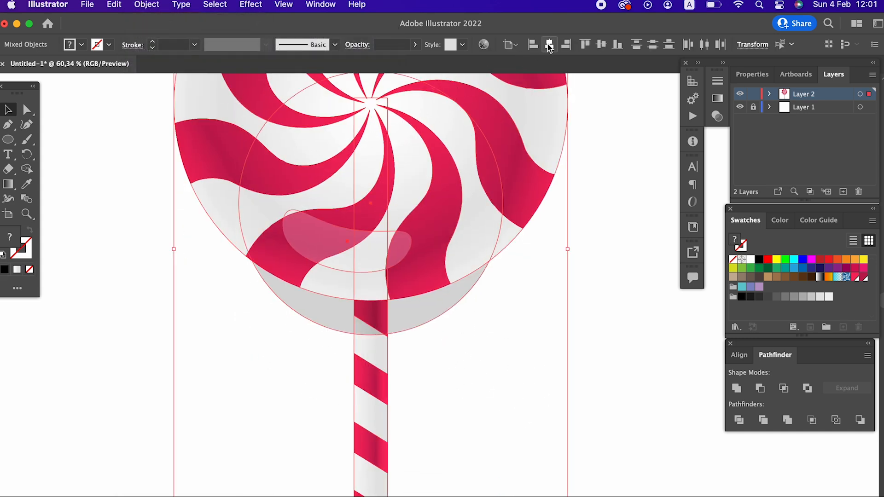
pyautogui.click(490, 397)
pyautogui.moveTo(409, 304); pyautogui.dragTo(410, 312)
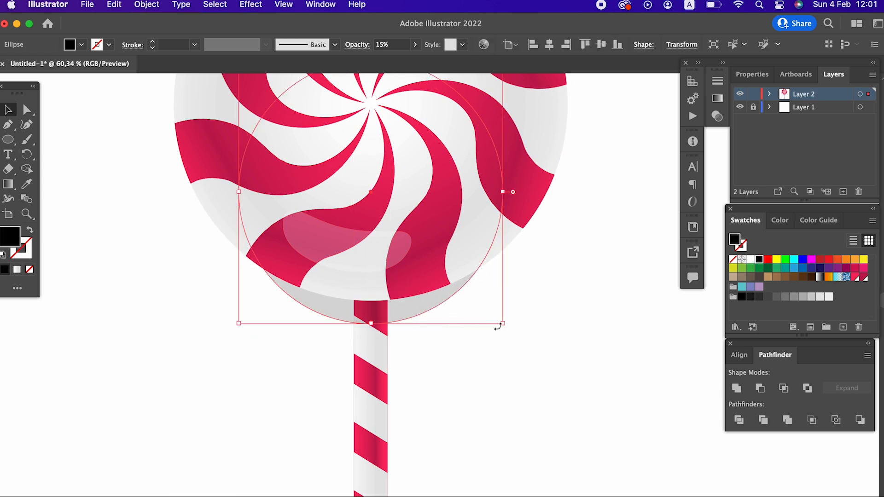
# - Divide the shadow circle and stick with Pathfinder and delete the shadow pieces outside the stick
pyautogui.keyDown('shift'); pyautogui.click(334, 319); pyautogui.keyUp('shift')
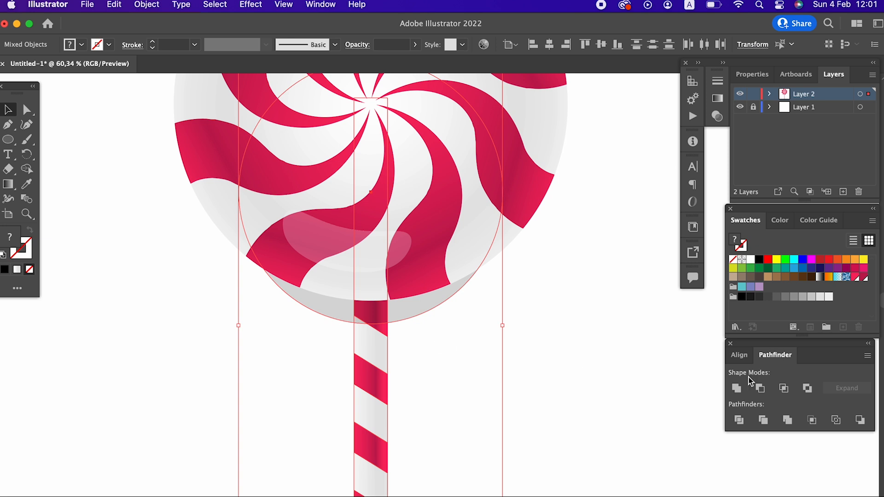
pyautogui.click(739, 421)
pyautogui.doubleClick(424, 305)
pyautogui.click(424, 306)
pyautogui.press('Delete')
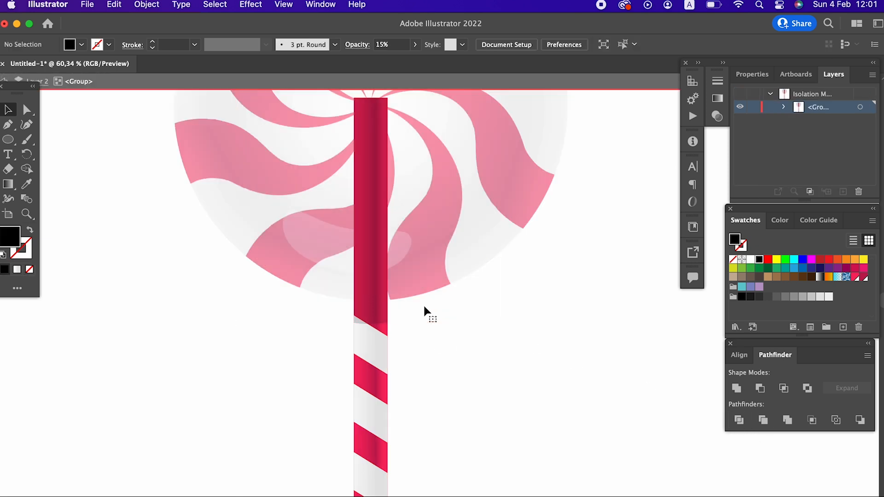
pyautogui.doubleClick(499, 375)
# - Reshape the lower-right corner at the bottom end of the stick with the Direct Selection tool
pyautogui.press('z')
pyautogui.moveTo(499, 375); pyautogui.dragTo(412, 333)
pyautogui.scroll(2, 430, 368)
pyautogui.moveTo(430, 369); pyautogui.dragTo(414, 341)
pyautogui.click(23, 115)
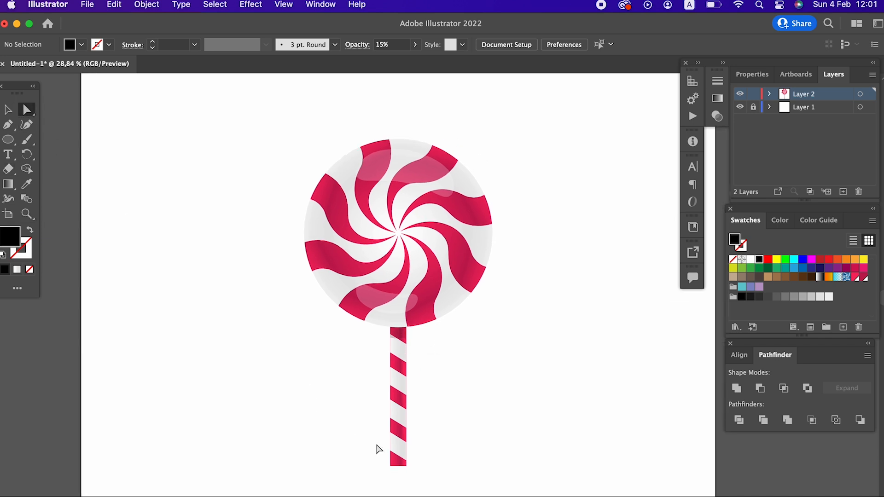
pyautogui.click(406, 466)
pyautogui.moveTo(406, 466); pyautogui.dragTo(405, 459)
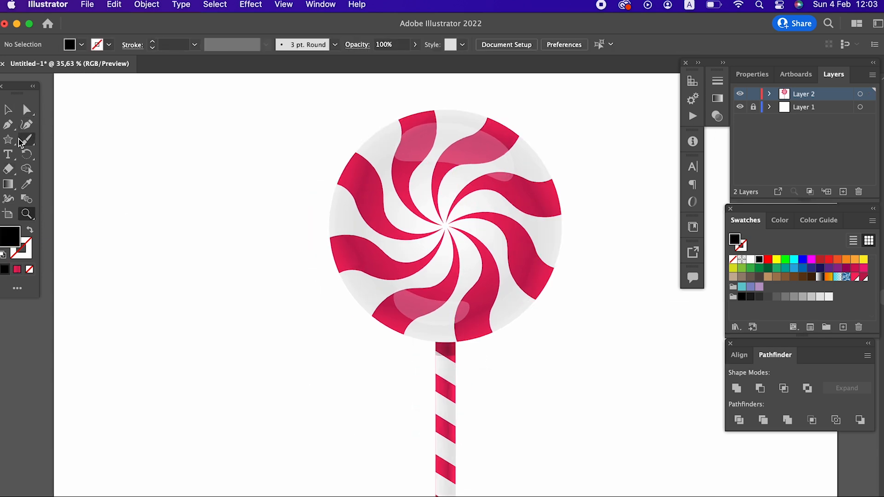
# - Create a 4-point star with Radius 1 of 15 px and Radius 2 of 50 px
pyautogui.click(8, 139)
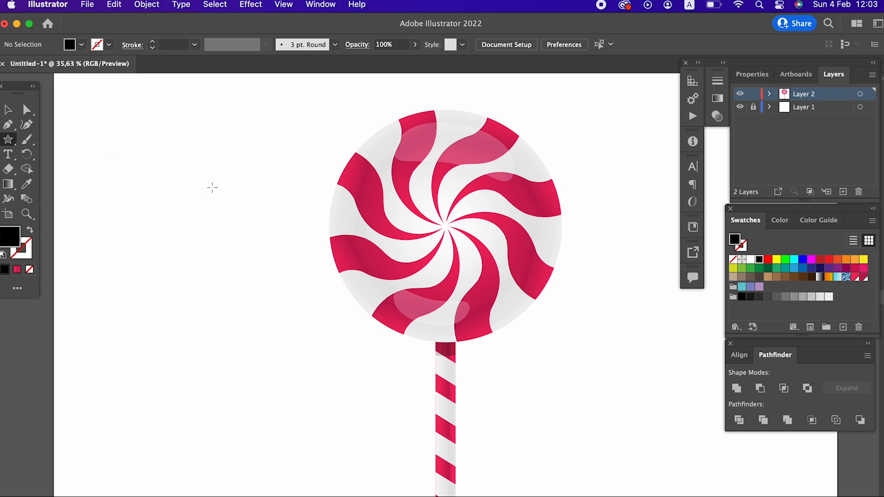
pyautogui.click(415, 203)
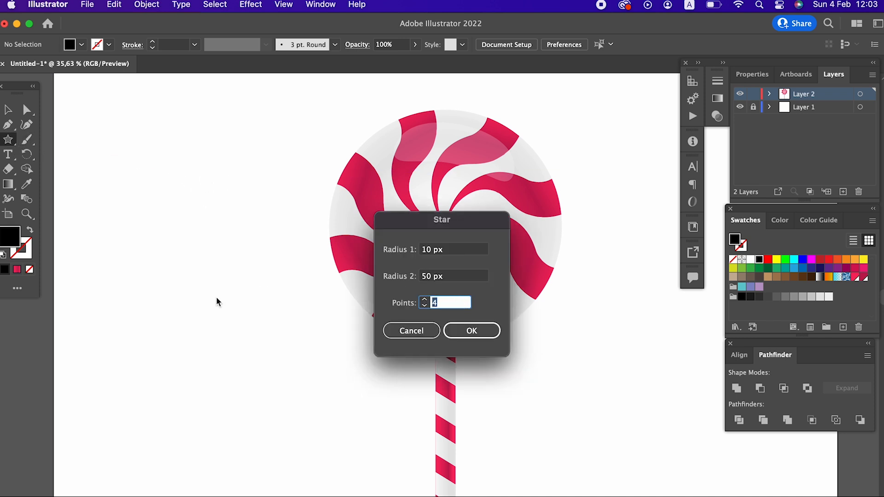
pyautogui.click(435, 249)
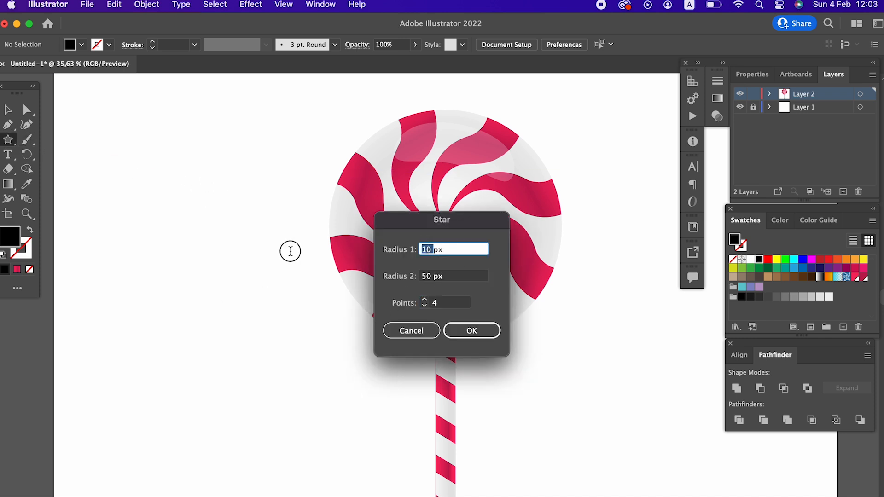
pyautogui.write('15')
pyautogui.click(498, 331)
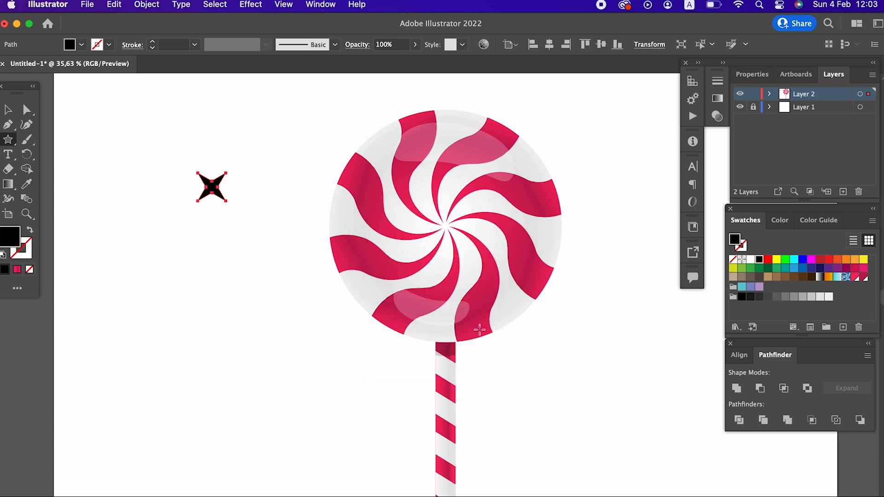
# - Place the star upright over the candy's upper-left stripes and fill it white
pyautogui.click(9, 109)
pyautogui.moveTo(229, 171); pyautogui.dragTo(402, 193)
pyautogui.click(750, 260)
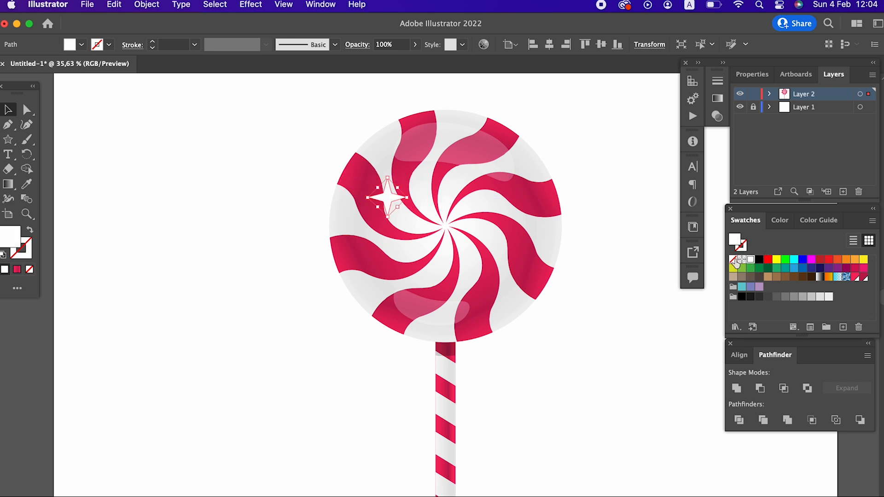
# - Enlarge the white star and narrow its width so that it is taller than wide
pyautogui.moveTo(409, 202); pyautogui.dragTo(434, 204)
pyautogui.click(628, 351)
pyautogui.click(416, 198)
pyautogui.click(740, 385)
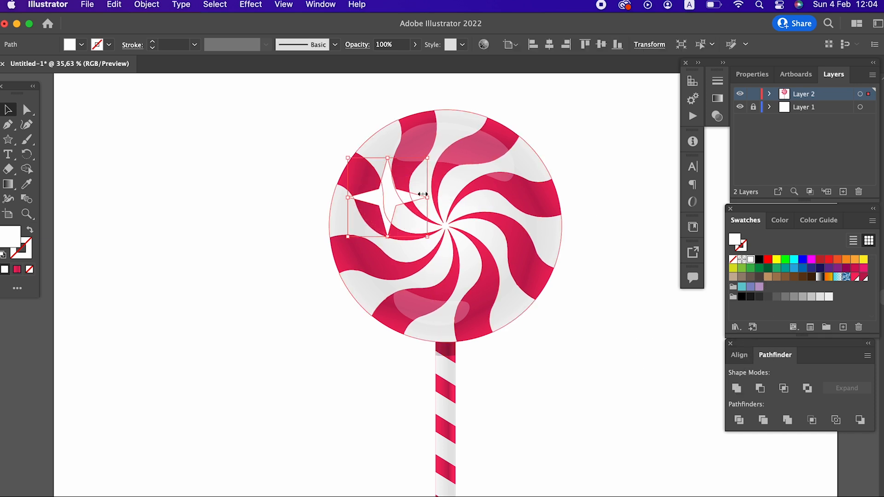
pyautogui.moveTo(427, 198); pyautogui.dragTo(395, 182)
pyautogui.click(625, 341)
# - Round the tips of the white star
pyautogui.click(25, 111)
pyautogui.press('z')
pyautogui.moveTo(394, 142); pyautogui.dragTo(461, 193)
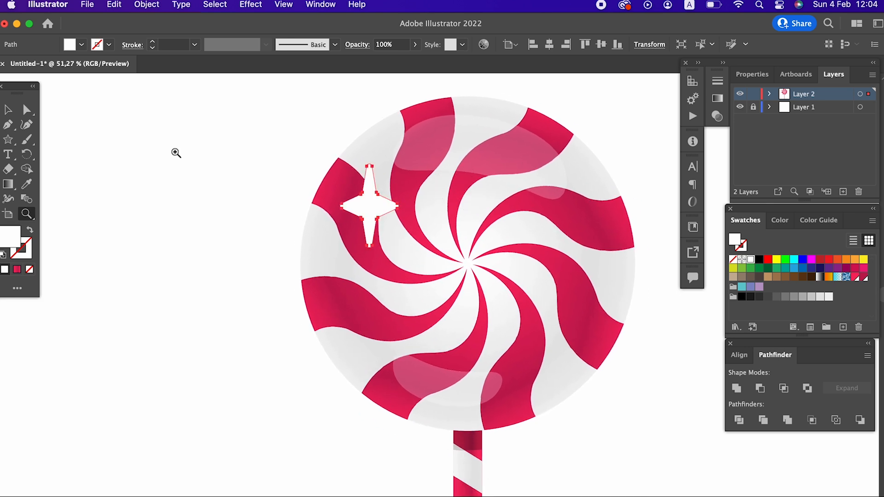
# - Duplicate the white star in front, move the copy to the candy's lower-right area and enlarge it
pyautogui.click(7, 111)
pyautogui.click(114, 4)
pyautogui.click(117, 70)
pyautogui.click(114, 5)
pyautogui.click(138, 97)
pyautogui.moveTo(377, 209); pyautogui.dragTo(554, 349)
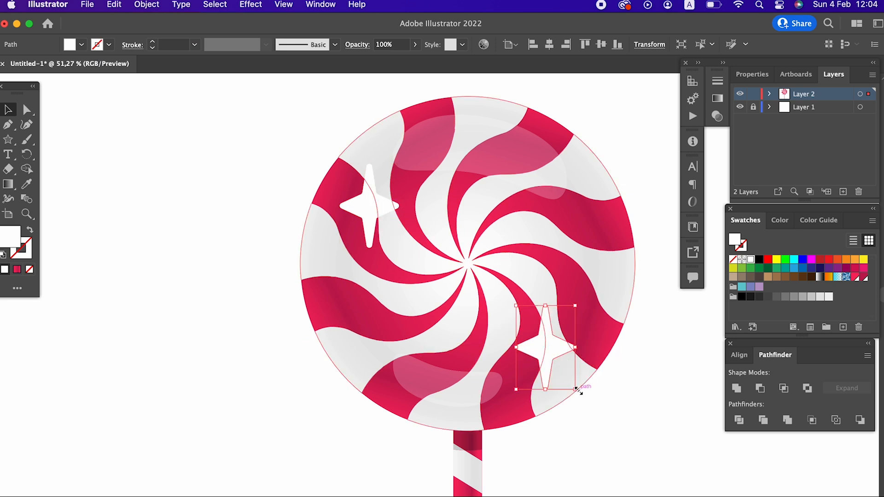
pyautogui.moveTo(579, 388); pyautogui.dragTo(588, 417)
pyautogui.click(635, 429)
# - Reposition the upper-left and lower-right stars on the candy
pyautogui.press('z')
pyautogui.moveTo(578, 332); pyautogui.dragTo(458, 282)
pyautogui.moveTo(518, 298); pyautogui.dragTo(357, 230)
pyautogui.moveTo(368, 223); pyautogui.dragTo(447, 207)
pyautogui.click(7, 110)
pyautogui.moveTo(300, 205); pyautogui.dragTo(291, 190)
pyautogui.moveTo(473, 351); pyautogui.dragTo(446, 307)
pyautogui.click(584, 383)
pyautogui.press('z')
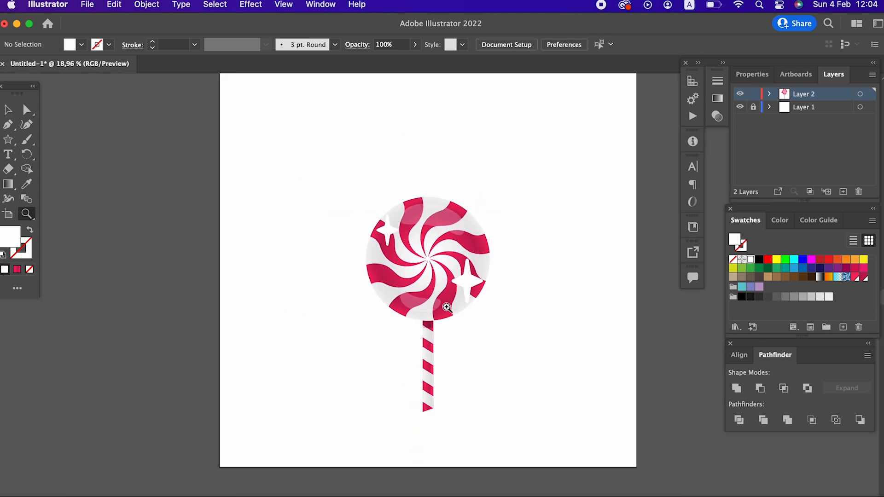
pyautogui.moveTo(180, 151); pyautogui.dragTo(535, 451)
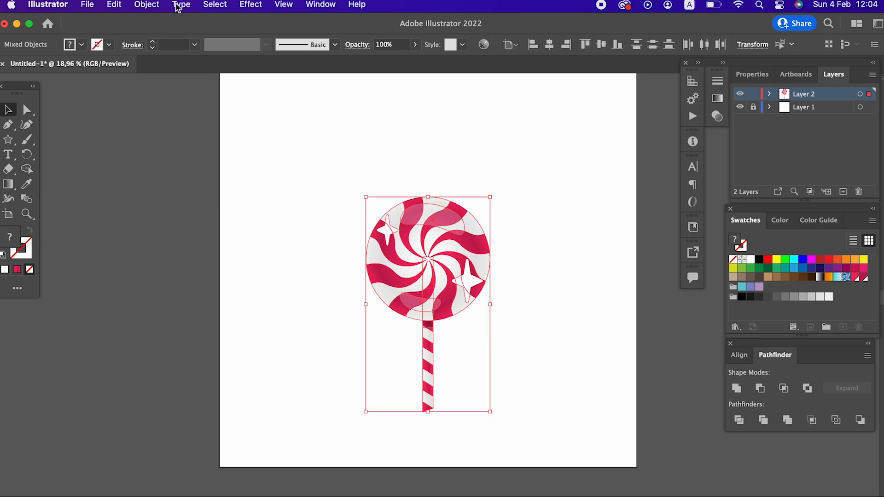
pyautogui.click(147, 5)
pyautogui.click(592, 367)
pyautogui.click(592, 367)
# - Scatter about a dozen small white circles of varying sizes across the candy with the Ellipse tool
pyautogui.press('z')
pyautogui.moveTo(446, 300); pyautogui.dragTo(550, 314)
pyautogui.moveTo(11, 143); pyautogui.dragTo(46, 155)
pyautogui.moveTo(302, 231); pyautogui.dragTo(308, 238)
pyautogui.moveTo(364, 273); pyautogui.dragTo(398, 307)
pyautogui.moveTo(396, 163); pyautogui.dragTo(405, 172)
pyautogui.moveTo(443, 134); pyautogui.dragTo(461, 152)
pyautogui.moveTo(473, 175); pyautogui.dragTo(491, 192)
pyautogui.moveTo(433, 239); pyautogui.dragTo(452, 252)
pyautogui.scroll(4, 473, 251)
pyautogui.moveTo(362, 133); pyautogui.dragTo(375, 145)
pyautogui.moveTo(410, 115)
pyautogui.mouseDown()
pyautogui.moveTo(439, 144)
pyautogui.moveTo(495, 166)
pyautogui.mouseUp()
pyautogui.moveTo(545, 220); pyautogui.dragTo(556, 230)
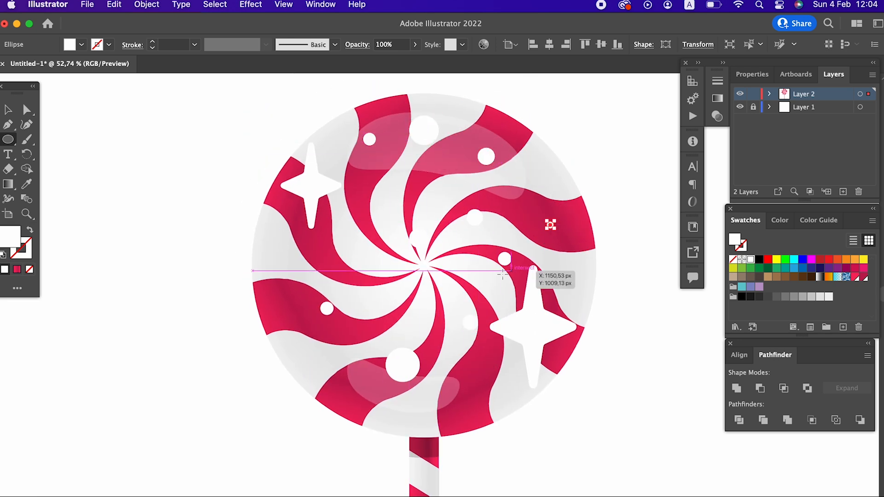
pyautogui.moveTo(261, 247); pyautogui.dragTo(280, 267)
pyautogui.moveTo(433, 394); pyautogui.dragTo(445, 406)
pyautogui.moveTo(466, 371); pyautogui.dragTo(475, 380)
pyautogui.moveTo(421, 209)
pyautogui.mouseDown()
pyautogui.moveTo(197, 207)
pyautogui.moveTo(271, 282)
pyautogui.mouseUp()
pyautogui.press('super+z')
# - Group the whole lollipop artwork and center it horizontally and vertically on the artboard
pyautogui.press('z')
pyautogui.moveTo(388, 187); pyautogui.dragTo(165, 196)
pyautogui.click(7, 110)
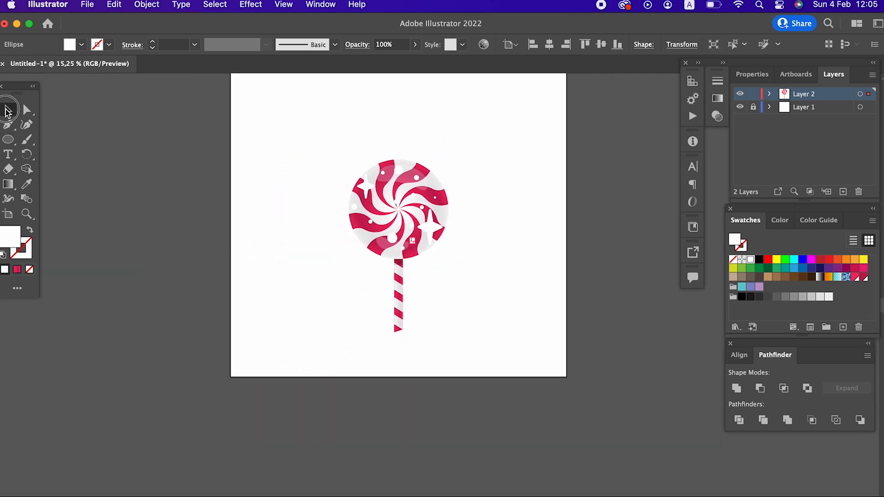
pyautogui.press('super+a')
pyautogui.click(146, 4)
pyautogui.click(145, 71)
pyautogui.click(553, 43)
pyautogui.click(600, 44)
pyautogui.click(524, 255)
pyautogui.press('z')
pyautogui.moveTo(417, 140); pyautogui.dragTo(590, 298)
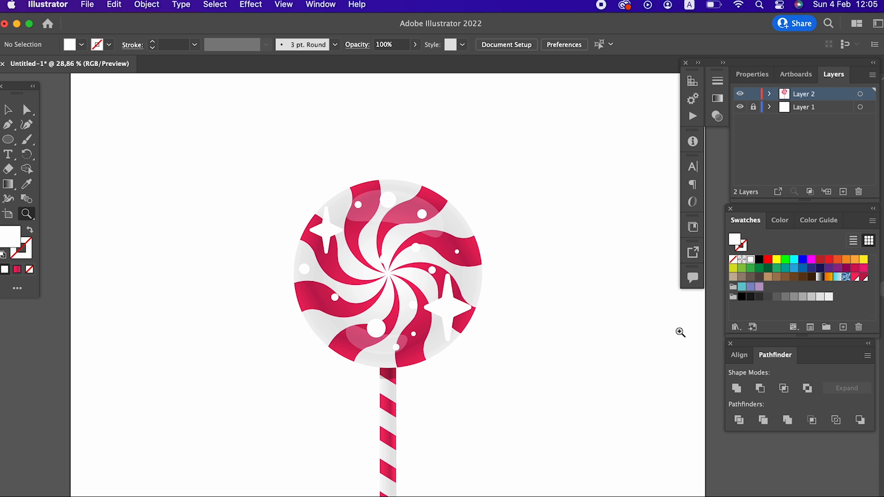